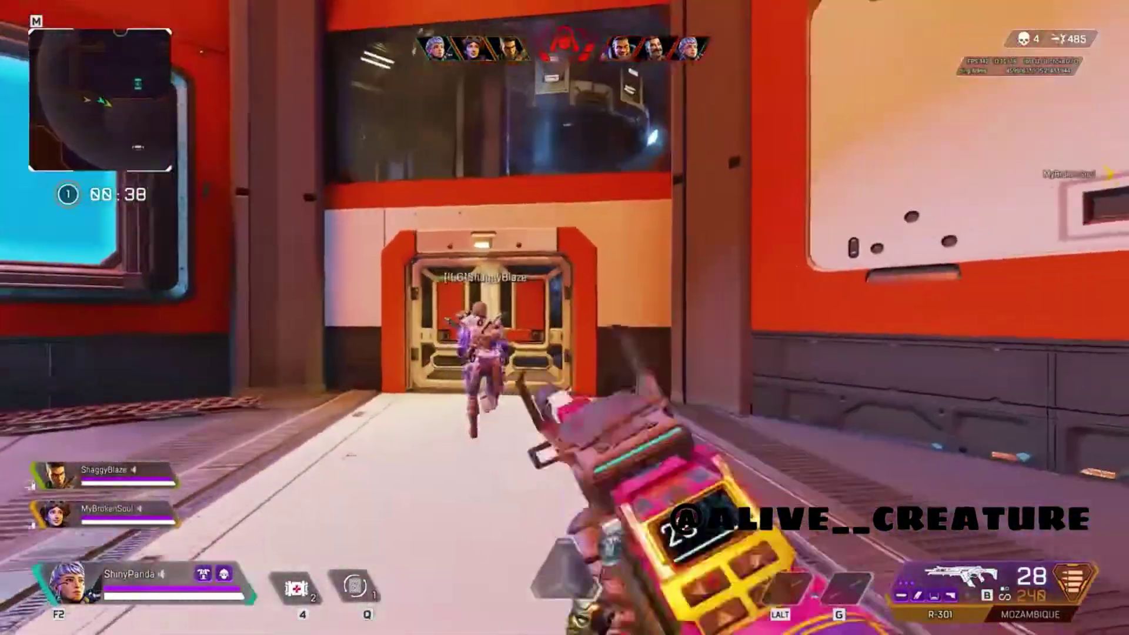
key(a)
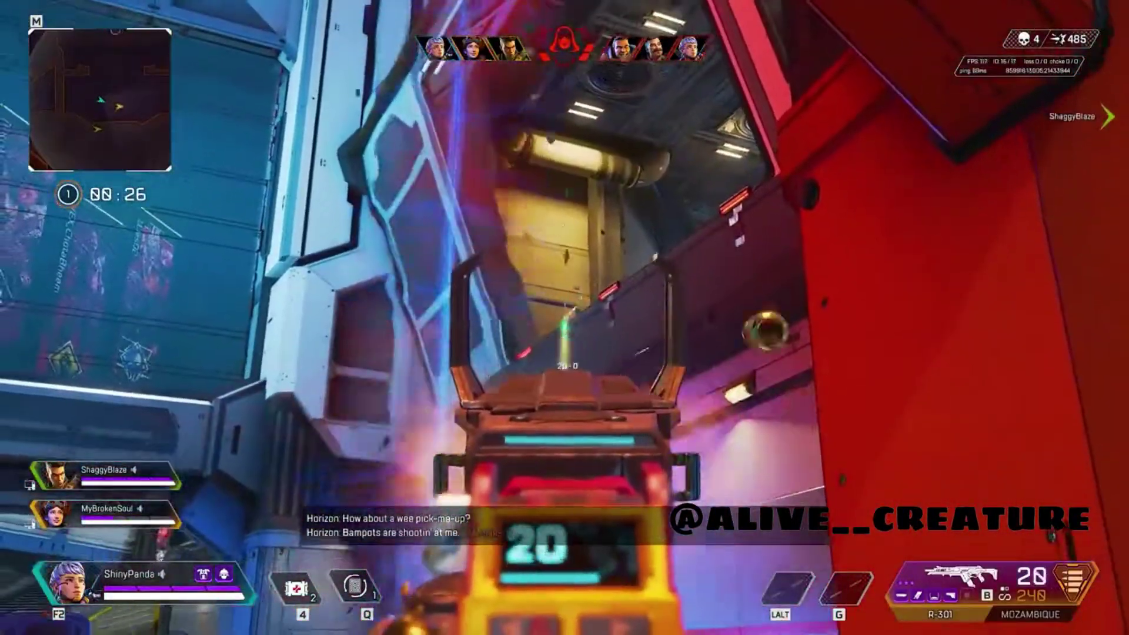
click(565, 317)
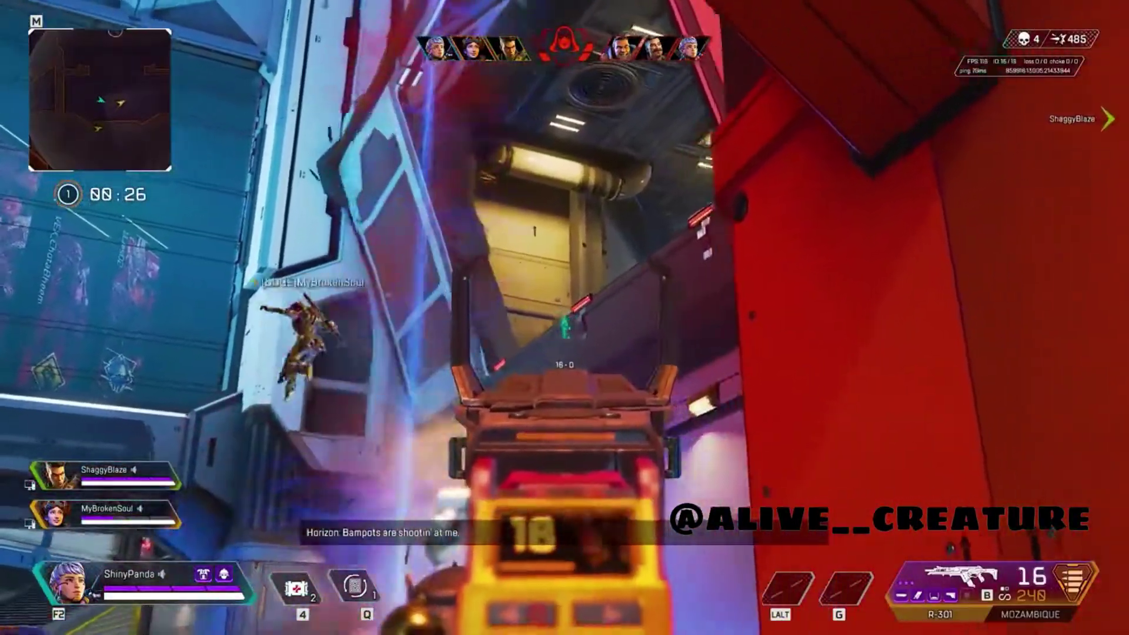
click(564, 318)
key(r)
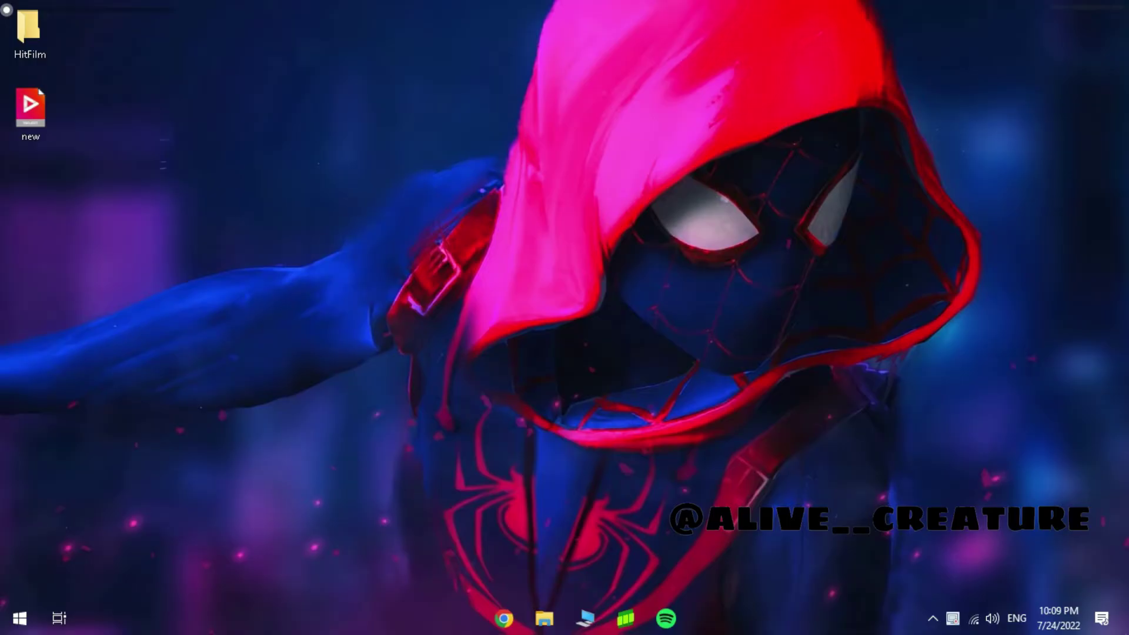
Find and open the Windows Graphics settings page.
key(super)
text(graph)
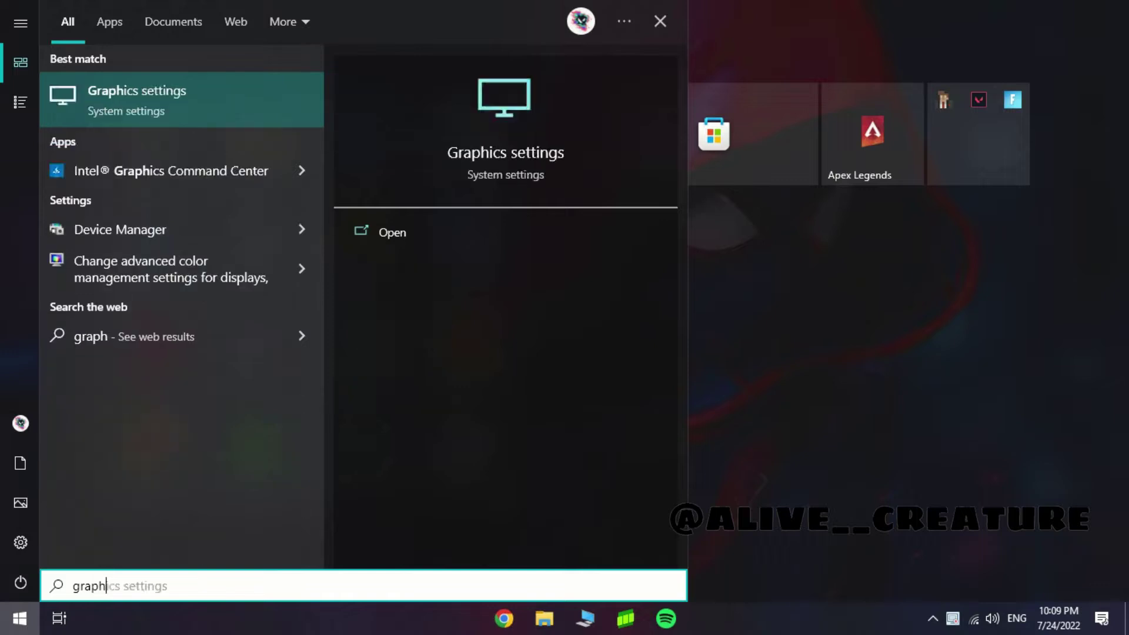
text(ic sett)
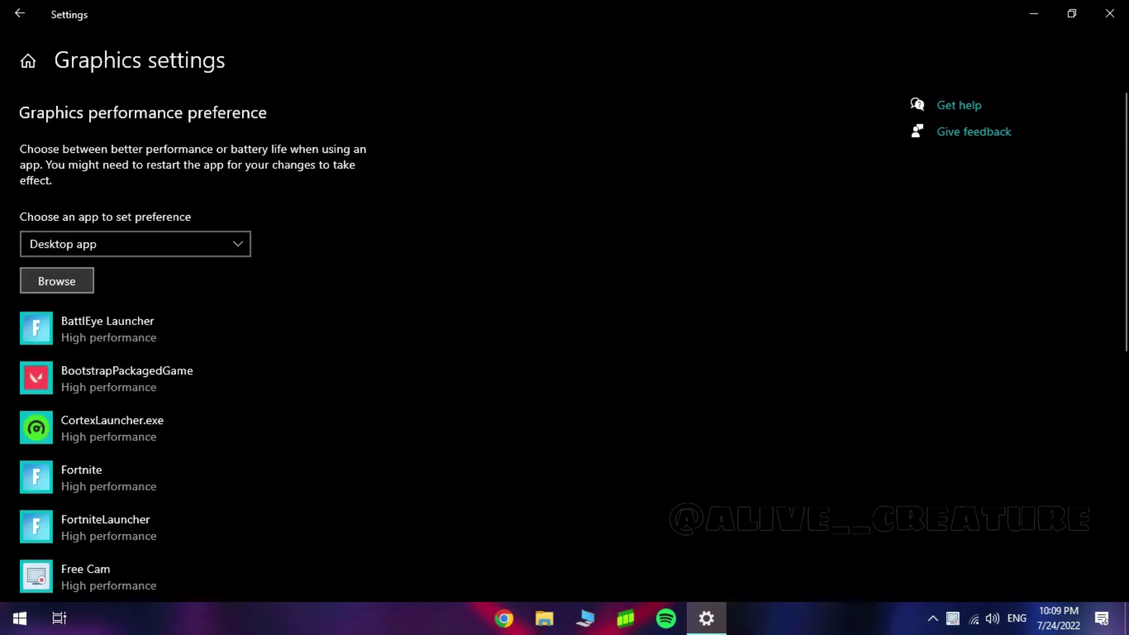
Add r5apex from the Apex Legends folder as a desktop app and choose its graphics performance preference.
click(56, 281)
click(56, 281)
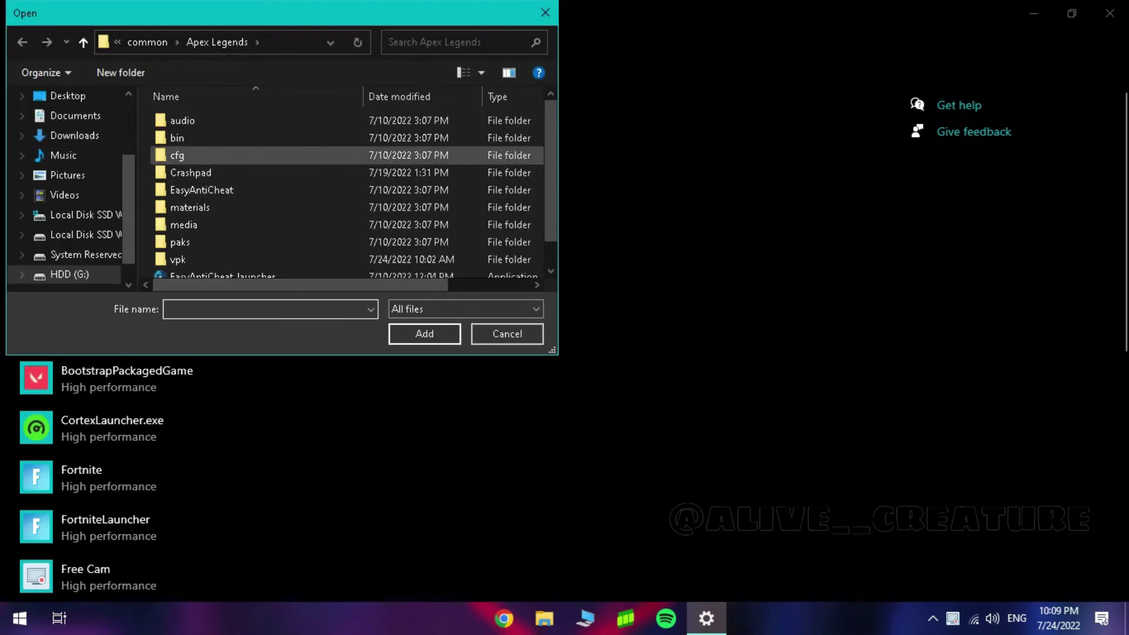
scroll(330, 171, down, 1)
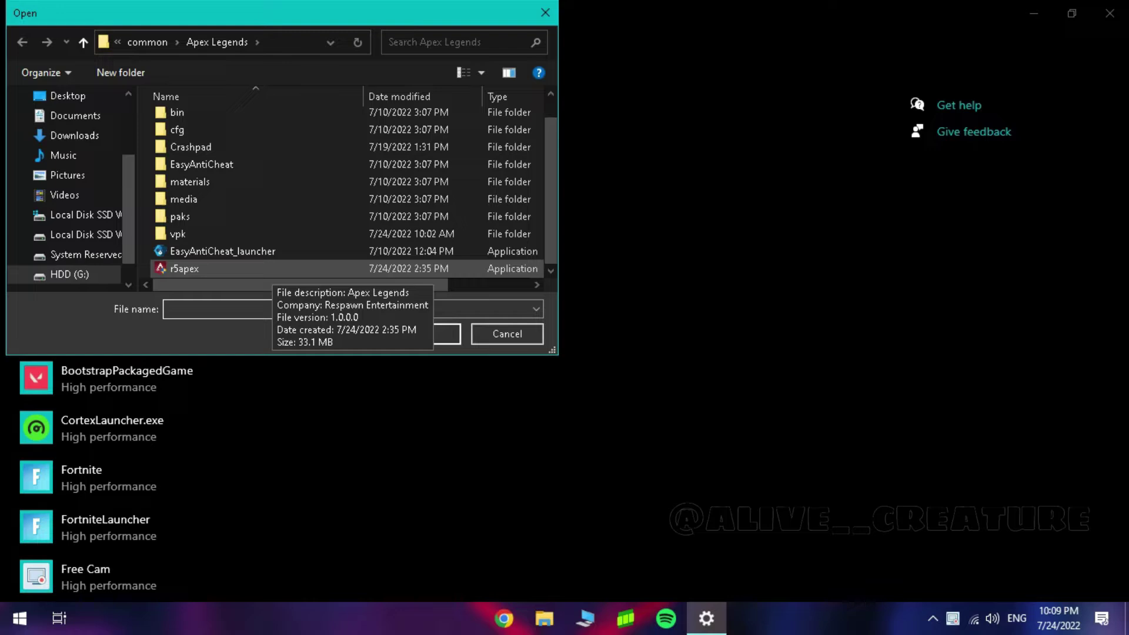
click(273, 268)
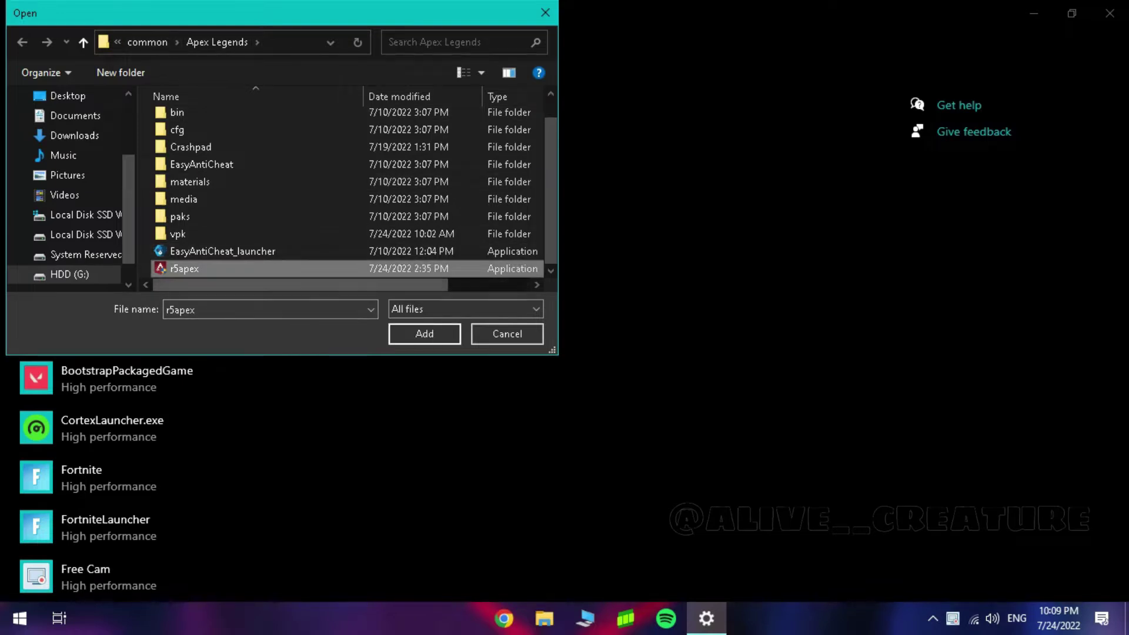
click(424, 333)
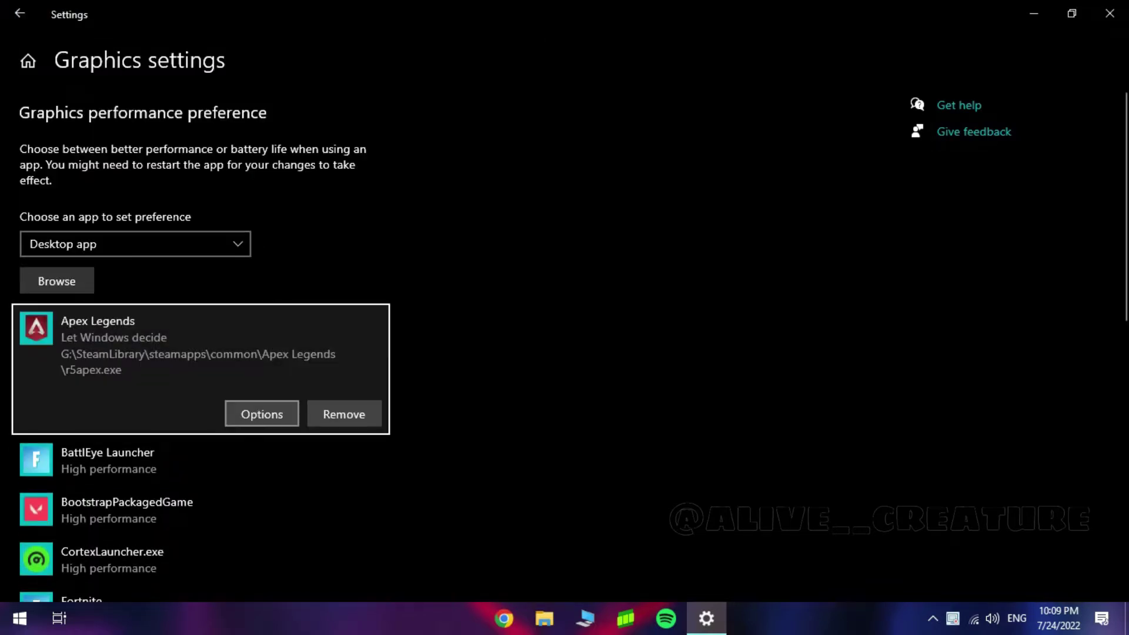
click(262, 414)
click(423, 338)
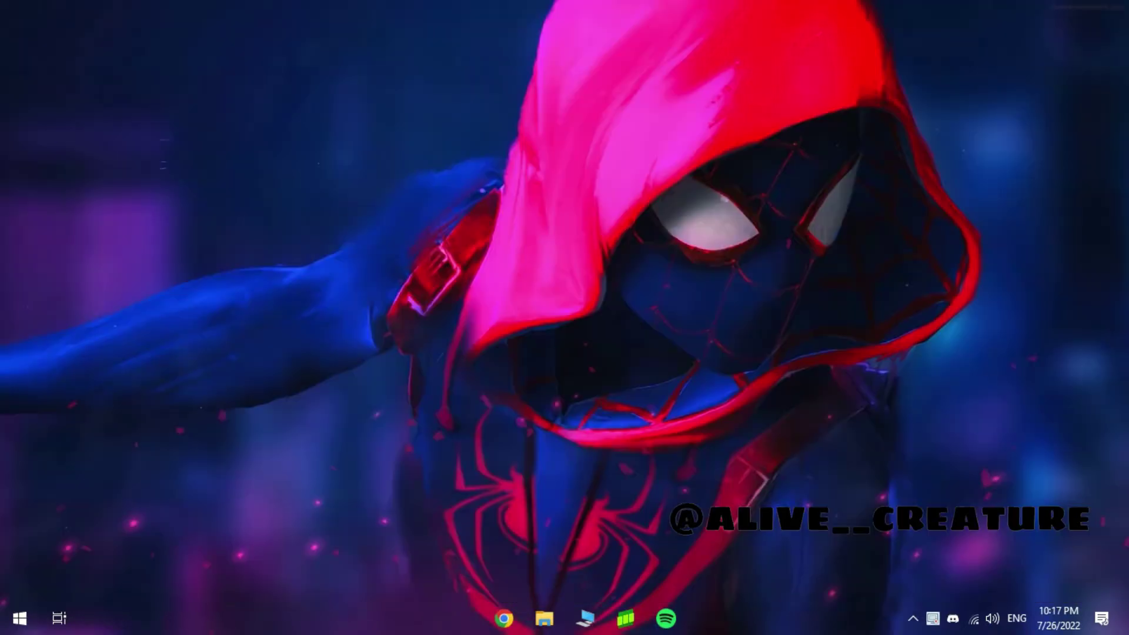
Open Task Manager maximized and show the list of startup programs.
right_click(302, 623)
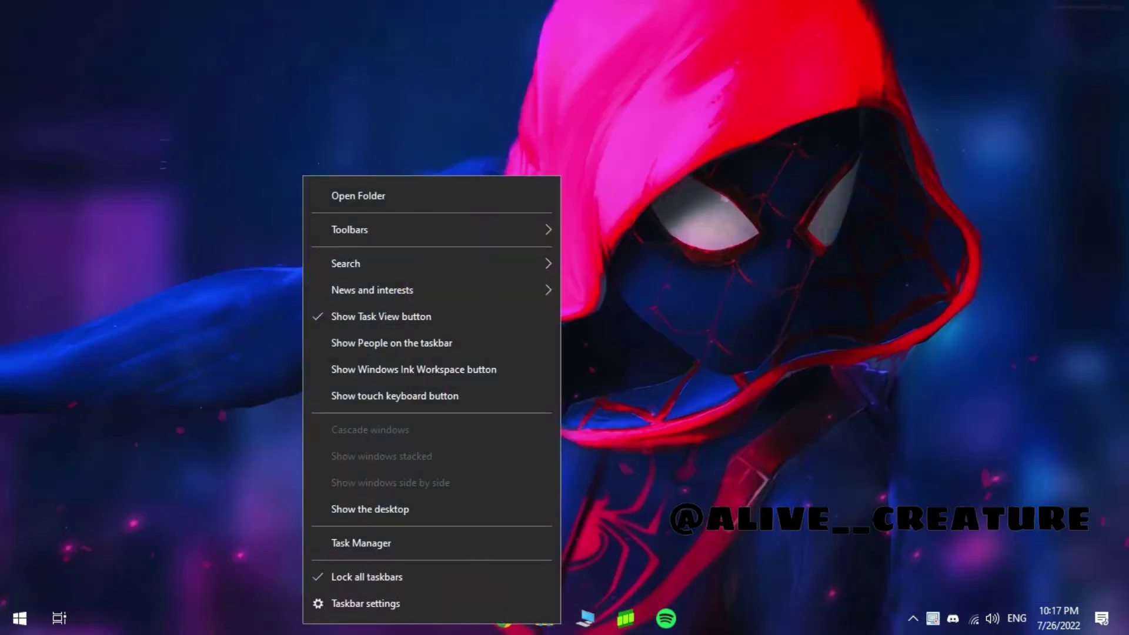
click(361, 543)
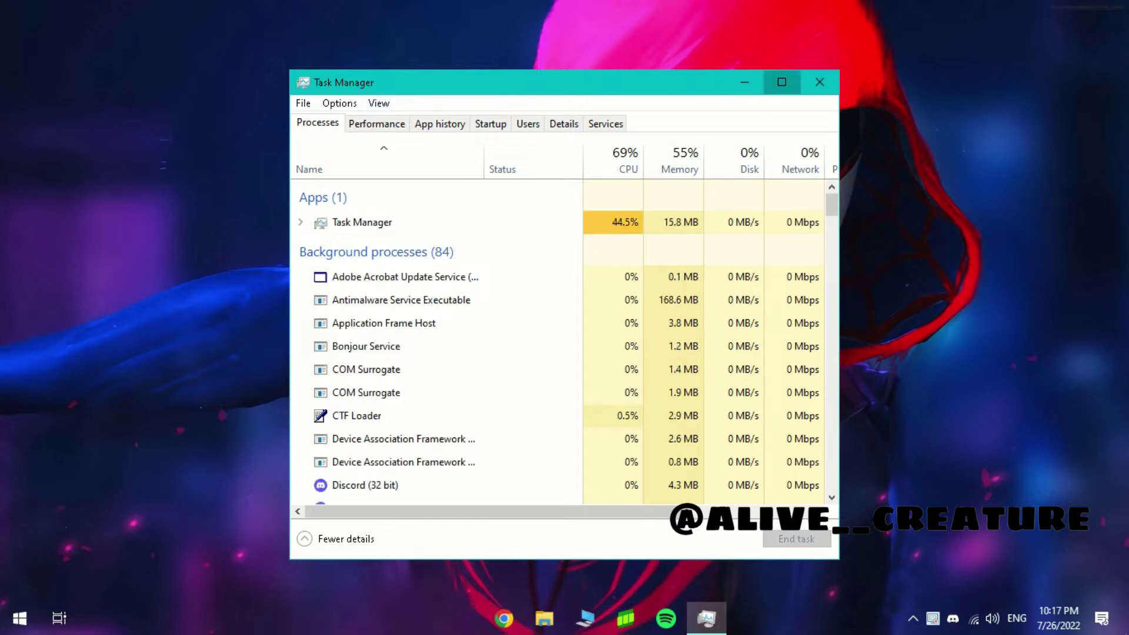
click(782, 81)
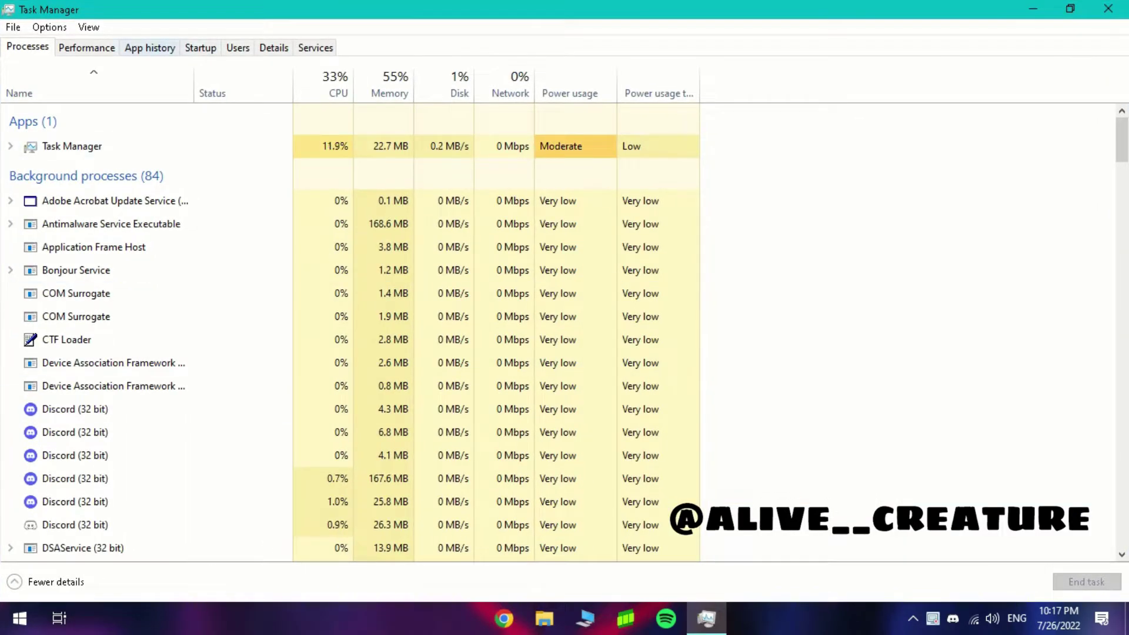
click(199, 47)
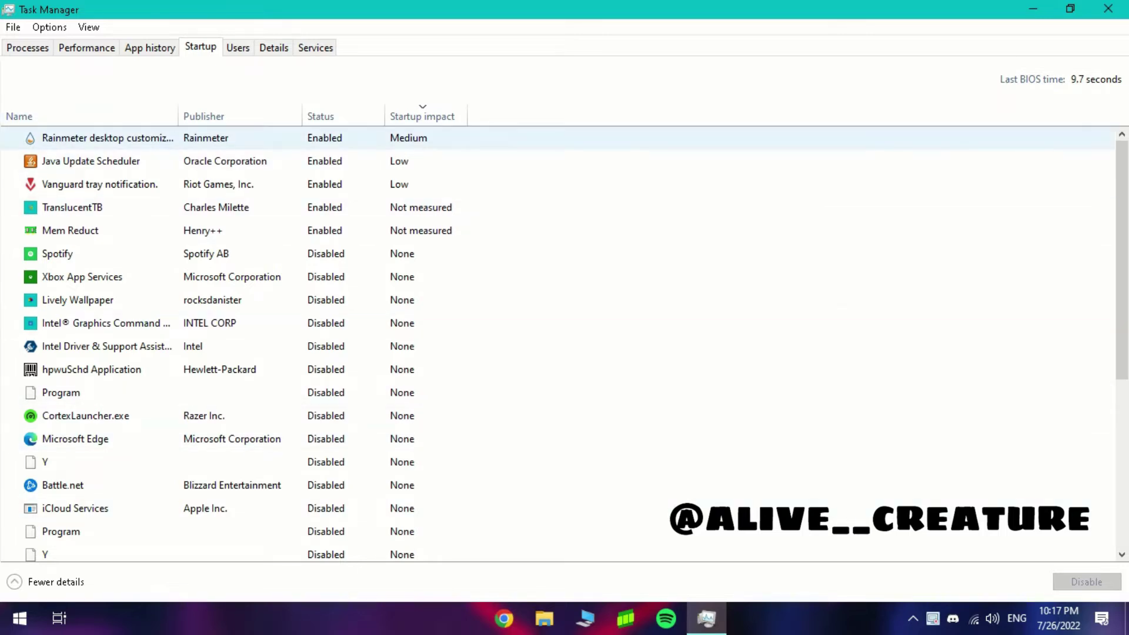
Check the available actions for the Rainmeter and Spotify startup entries without changing either one.
right_click(200, 137)
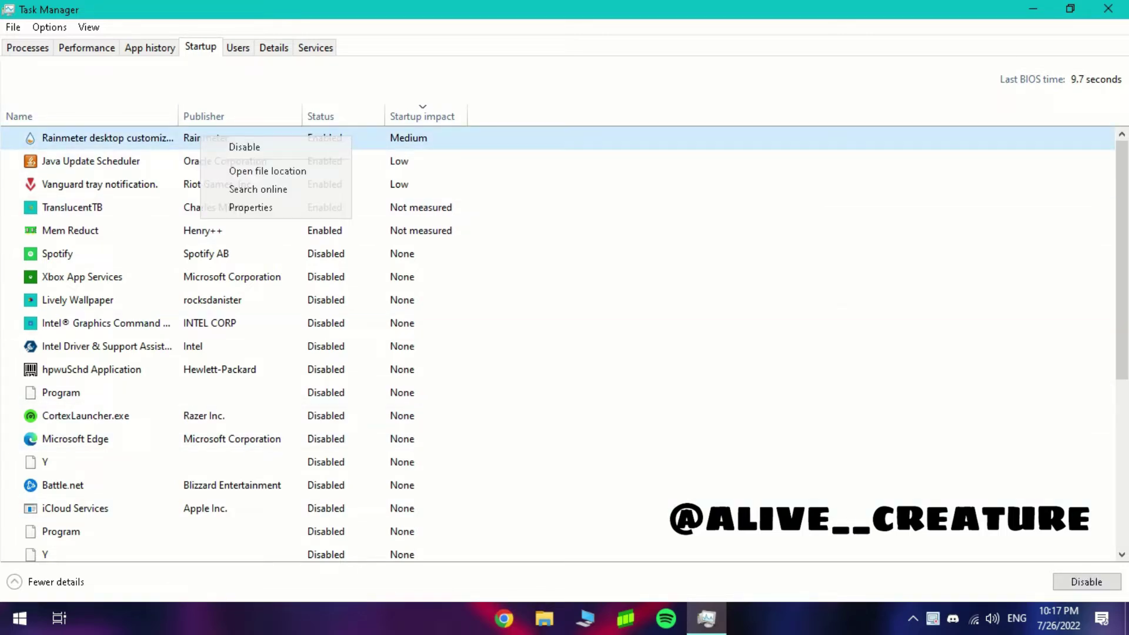
key(Escape)
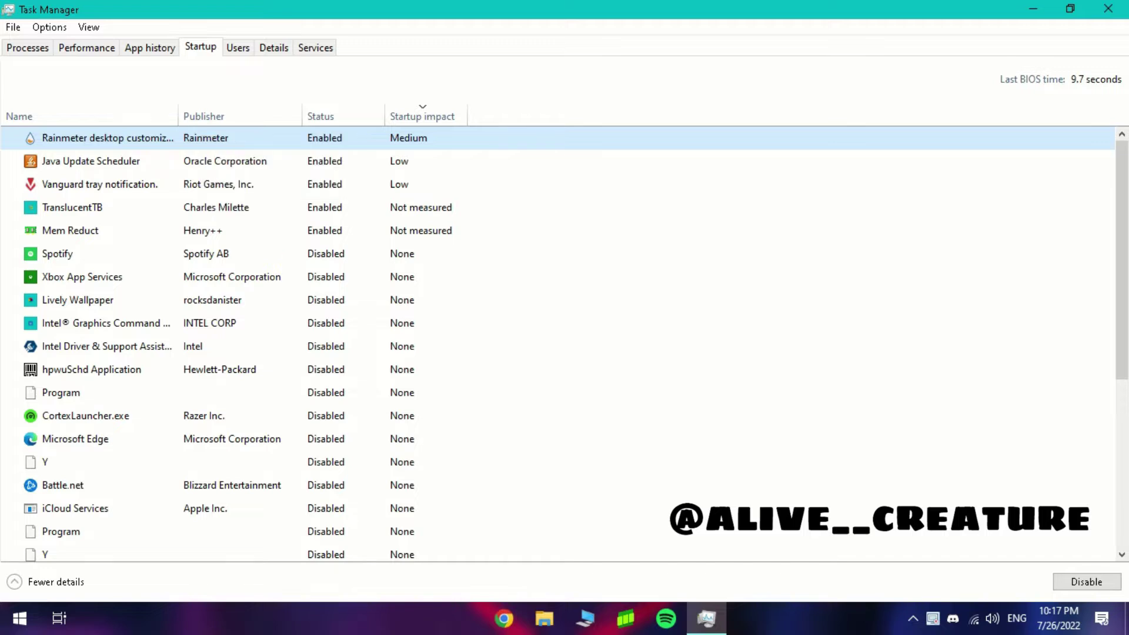
right_click(221, 256)
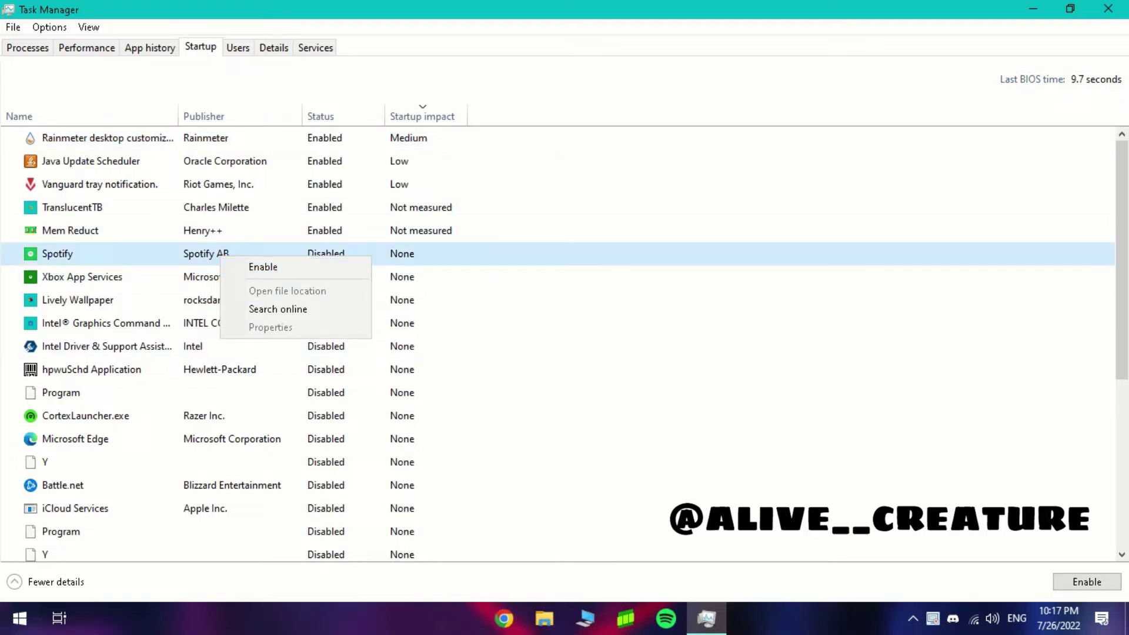
key(Escape)
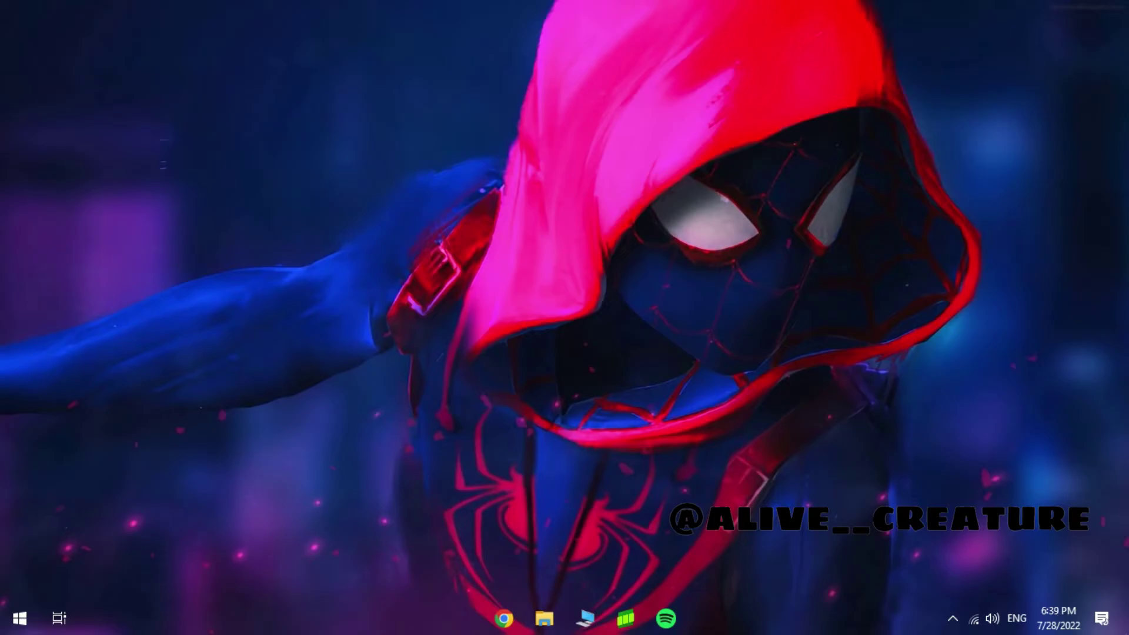
Open NVIDIA Control Panel and start creating a custom resolution for the AOC 1970W display.
right_click(531, 245)
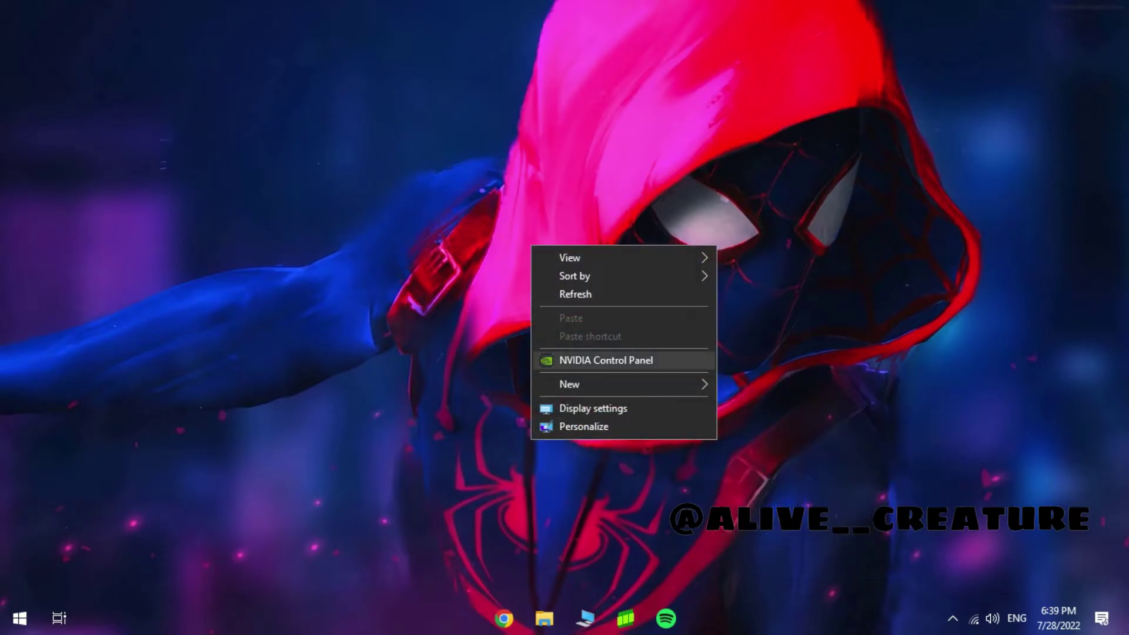
click(605, 360)
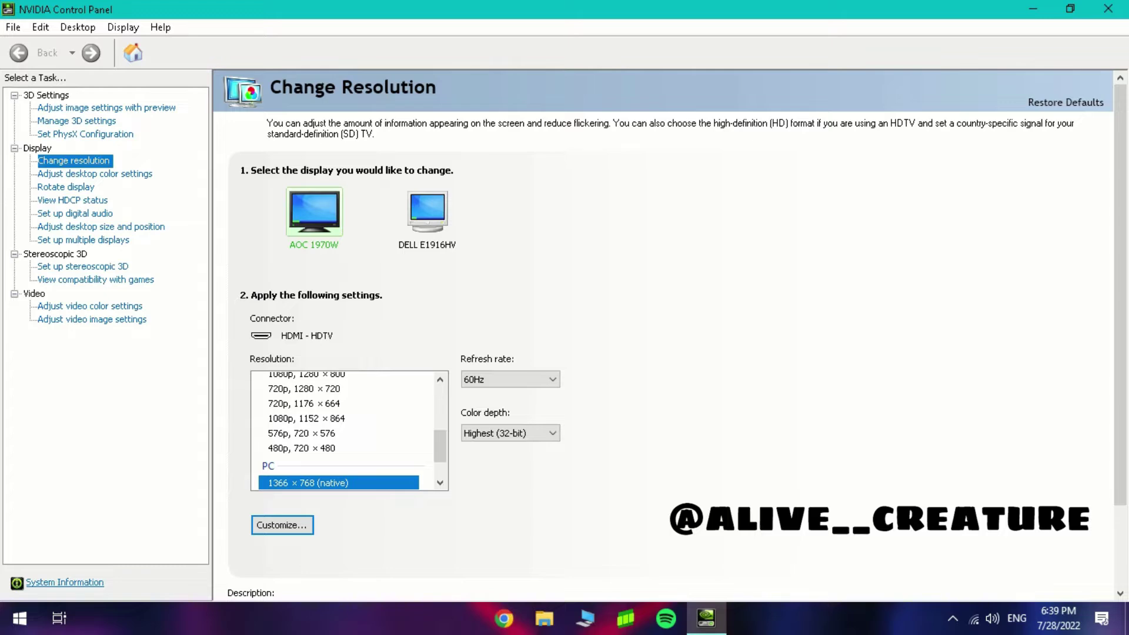
scroll(347, 414, up, 5)
click(282, 524)
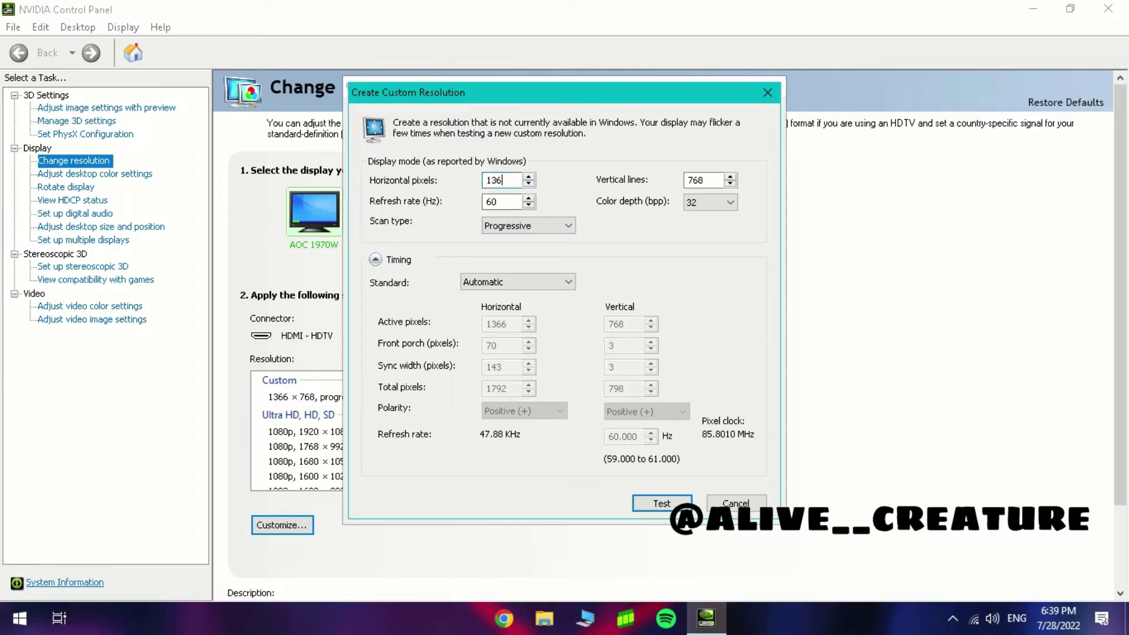
Set the custom resolution to 896 horizontal pixels and 504 vertical lines.
key(BackSpace)
key(BackSpace)
key(BackSpace)
text(896)
click(708, 180)
key(BackSpace)
key(BackSpace)
key(BackSpace)
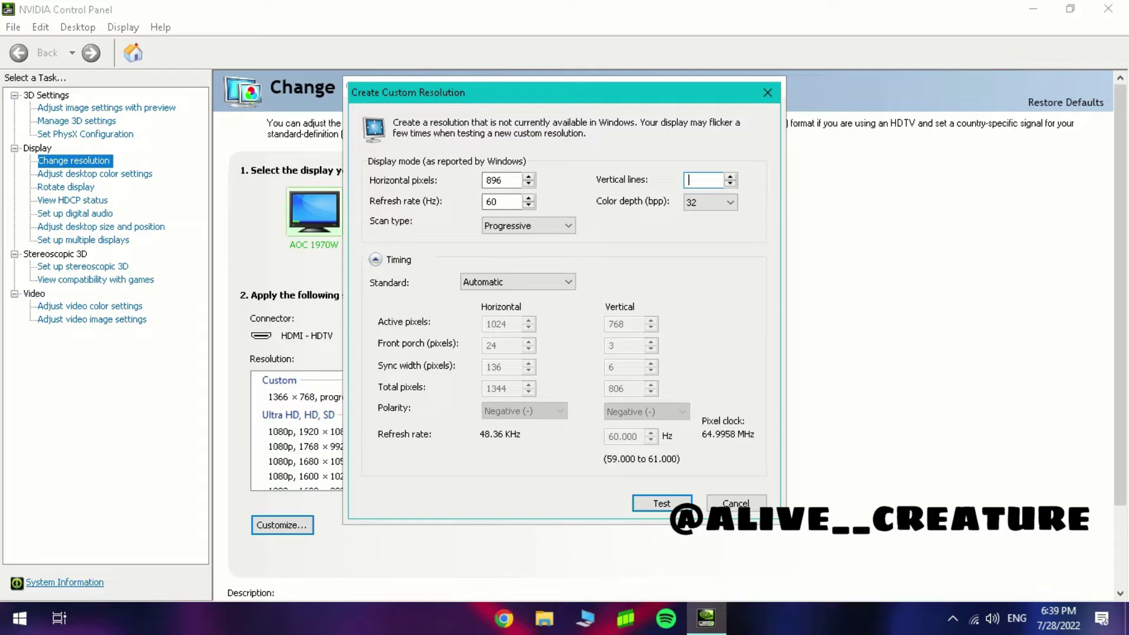
text(504)
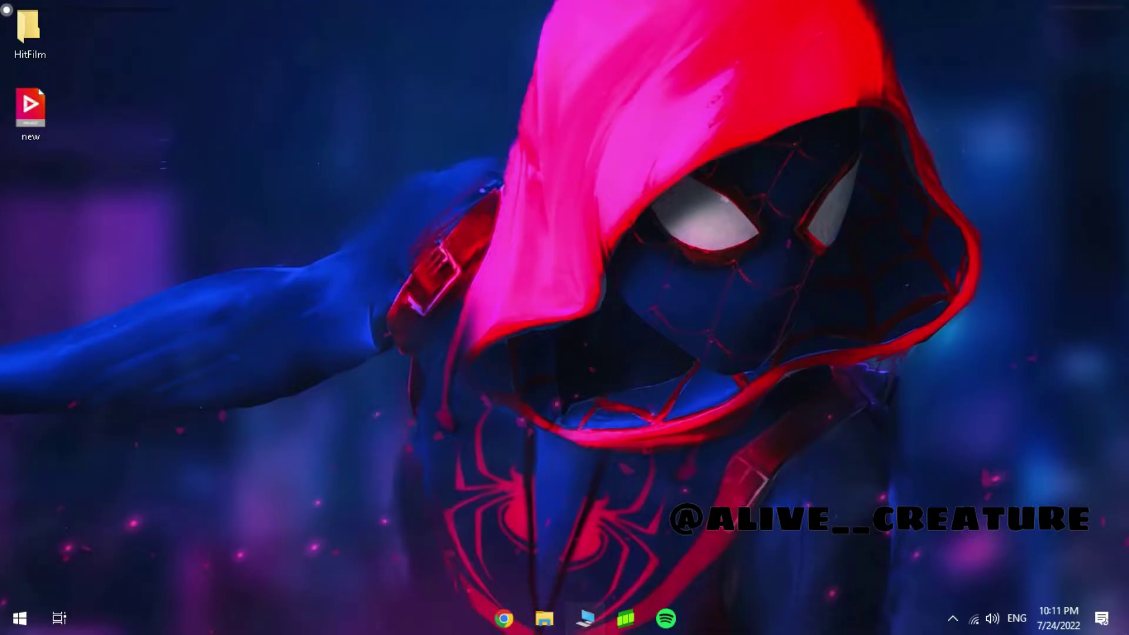
In File Explorer, open the videoconfig file from Saved Games\Respawn\Apex\local in the user's profile folder on drive C.
click(544, 618)
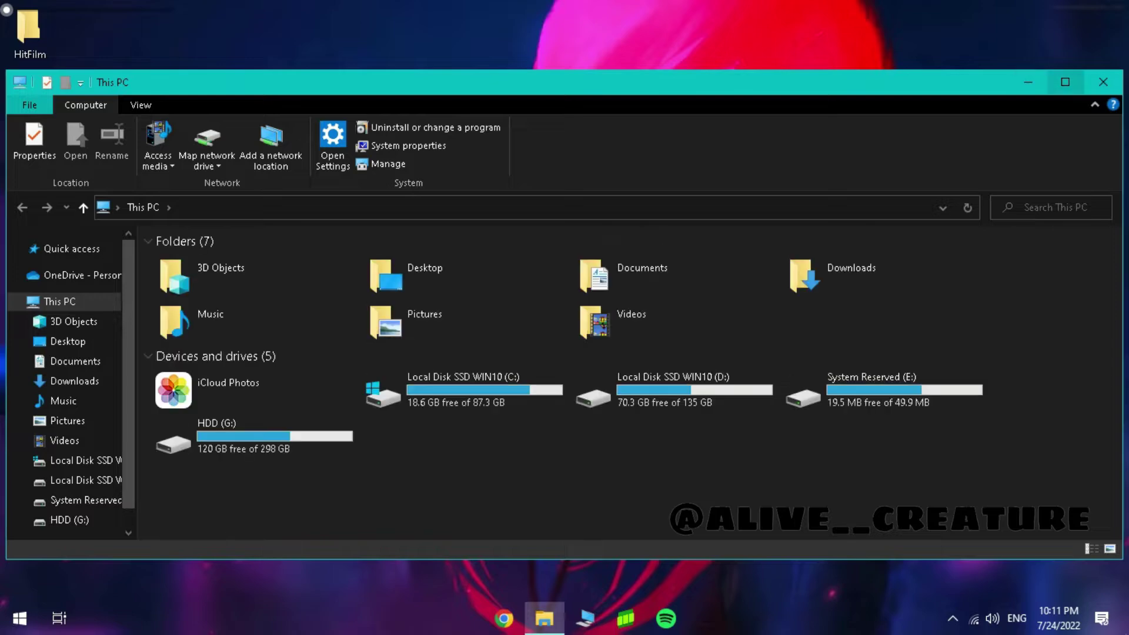
click(1065, 82)
click(457, 314)
double_click(457, 313)
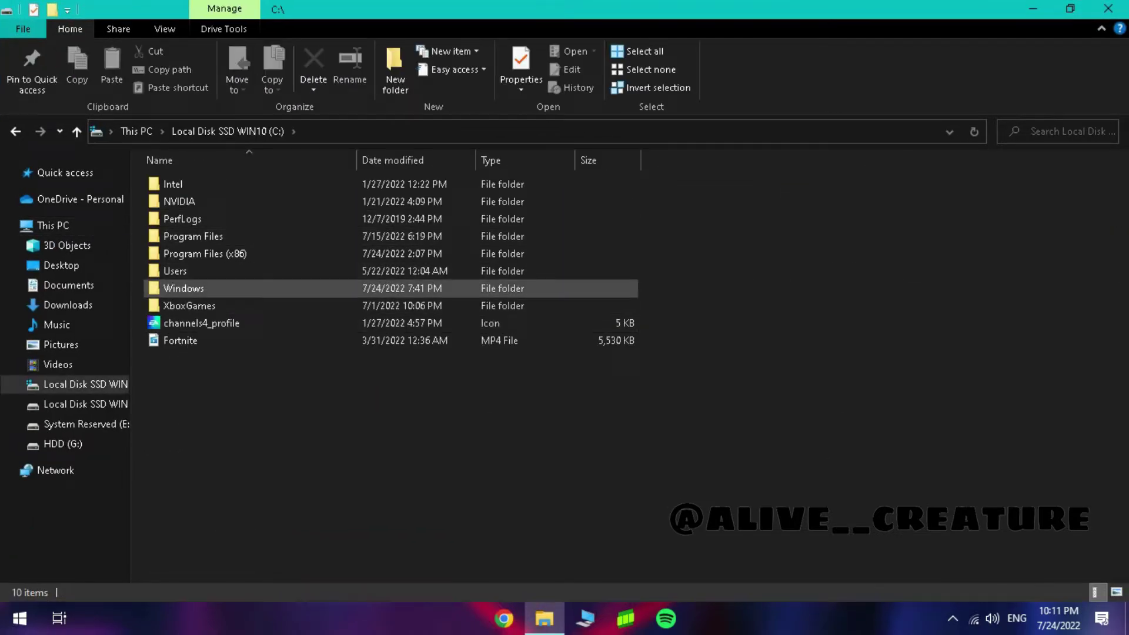
double_click(194, 270)
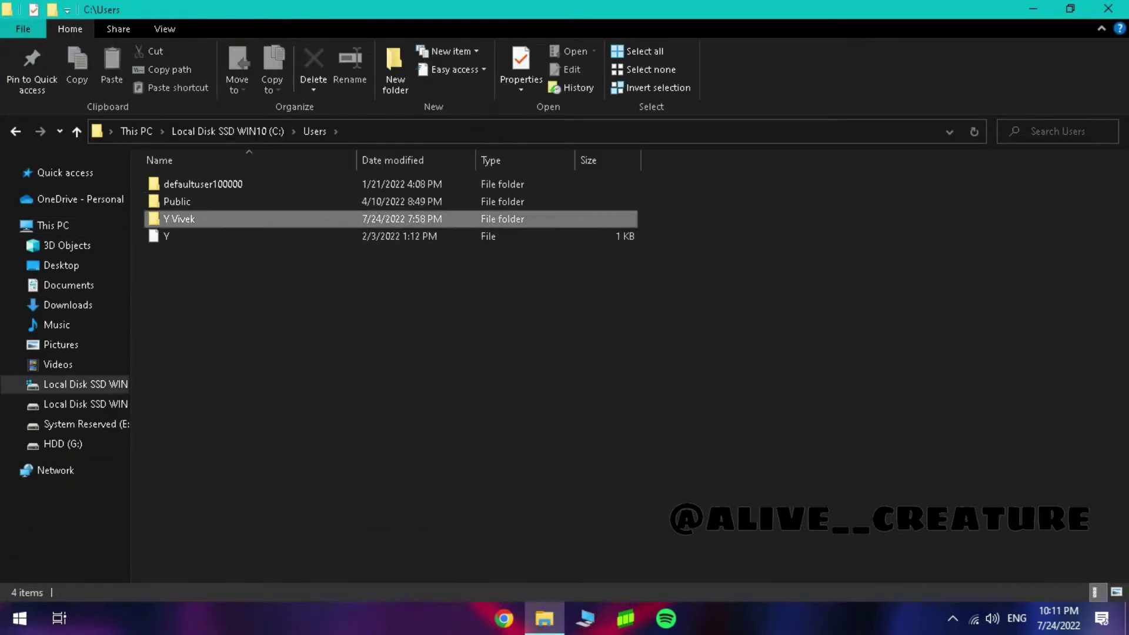
double_click(179, 218)
double_click(193, 410)
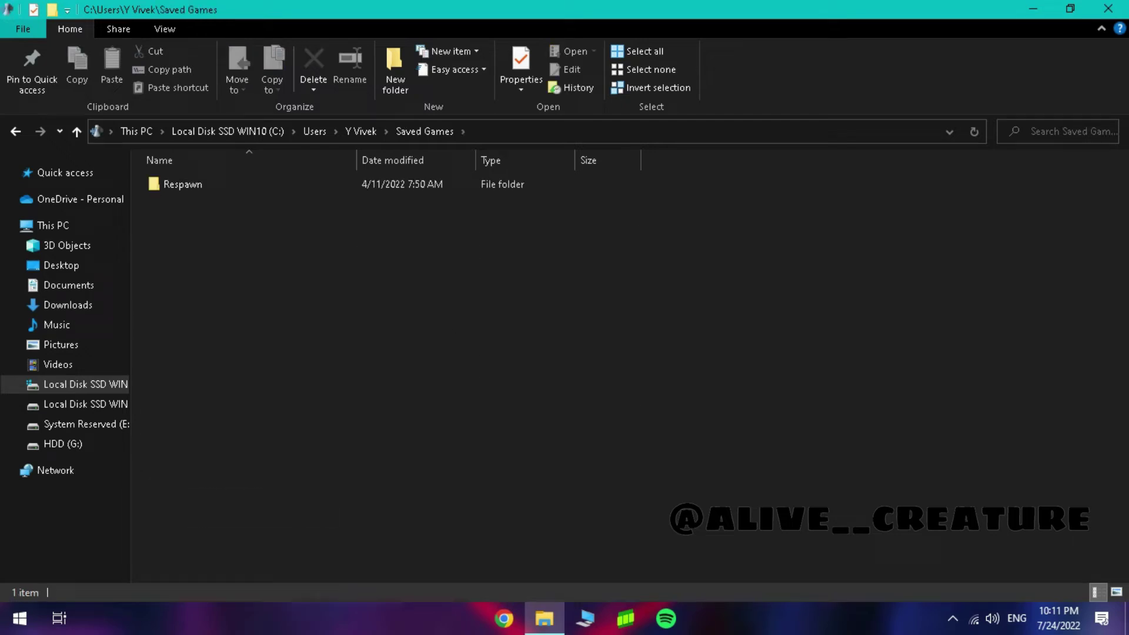
double_click(176, 184)
double_click(174, 184)
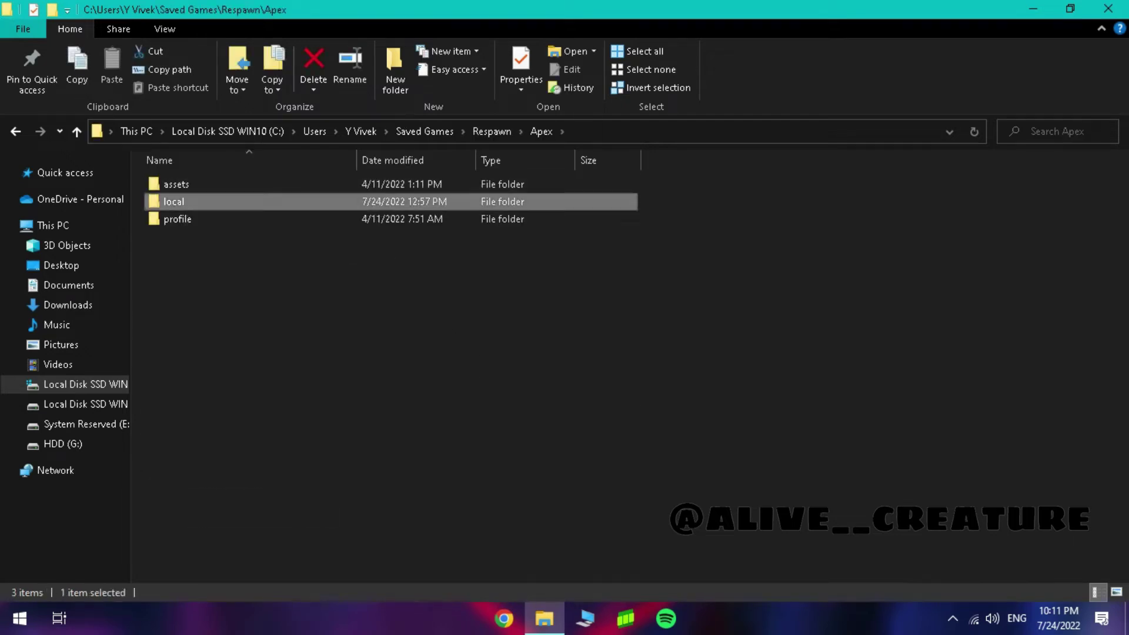
double_click(174, 201)
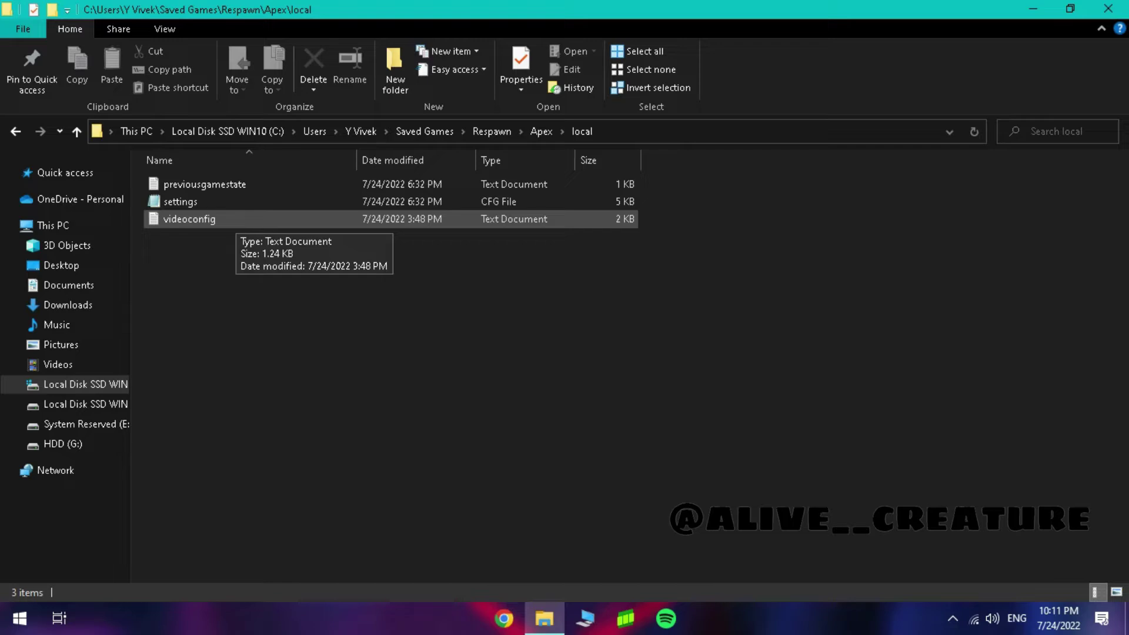
double_click(230, 219)
Set setting.defaultres to 896 and setting.defaultresheight to 504 in videoconfig.
scroll(559, 300, down, 2)
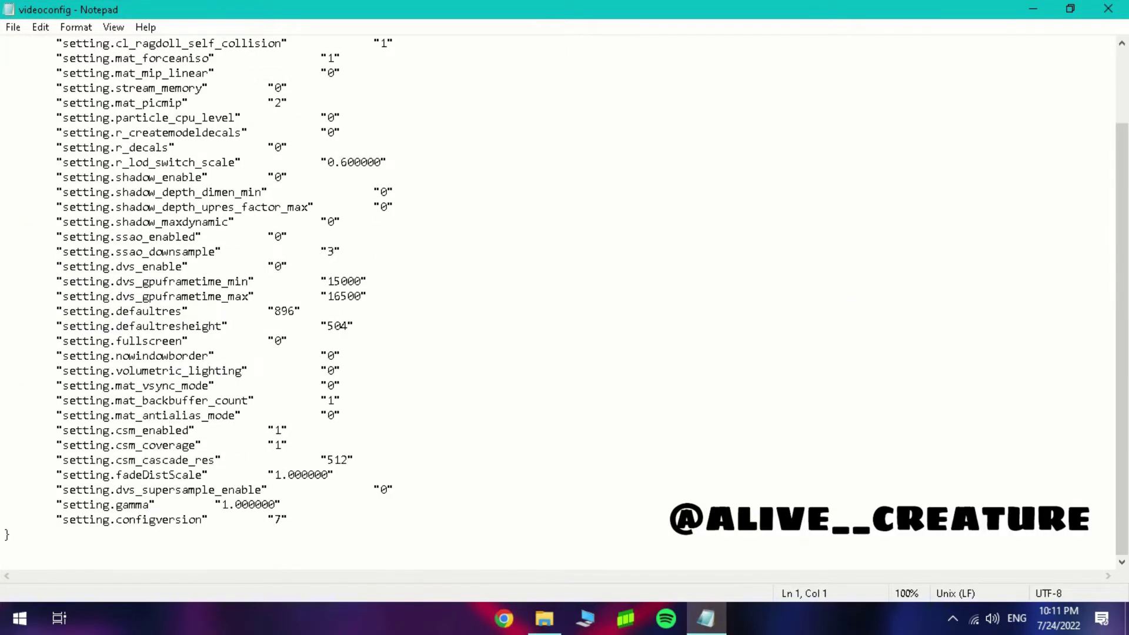
click(287, 311)
click(295, 311)
key(BackSpace)
key(BackSpace)
key(BackSpace)
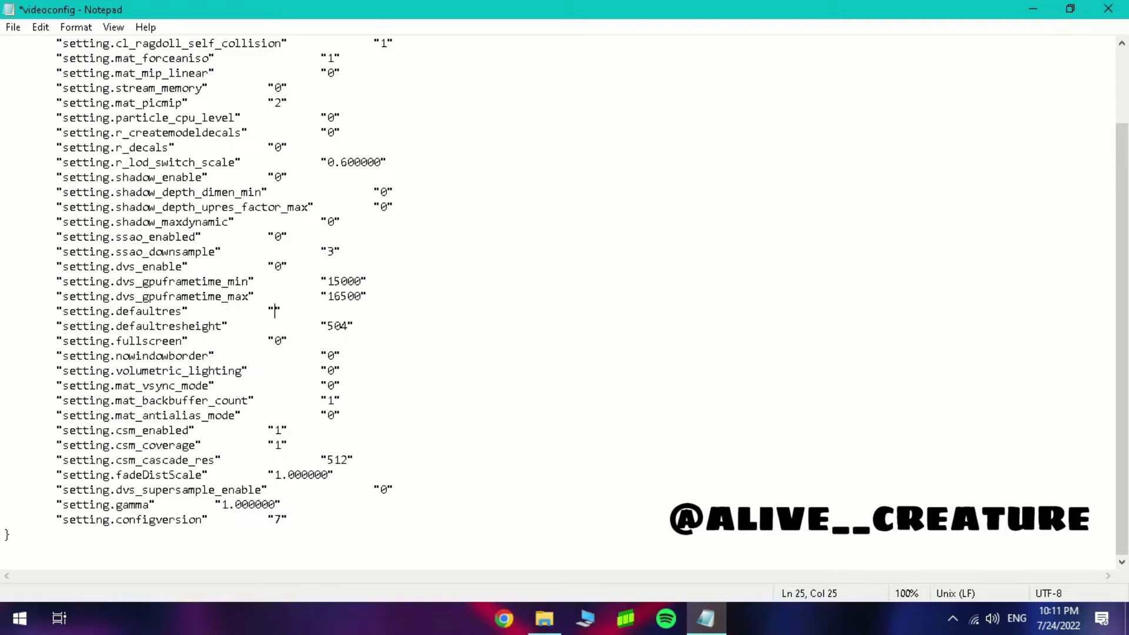
text(896)
click(341, 326)
key(BackSpace)
key(BackSpace)
text(504)
Set setting.fullscreen to 1 and setting.csm_enabled to 0, saving the changes while closing the file.
click(282, 341)
key(BackSpace)
text(1)
click(333, 416)
key(BackSpace)
text(0)
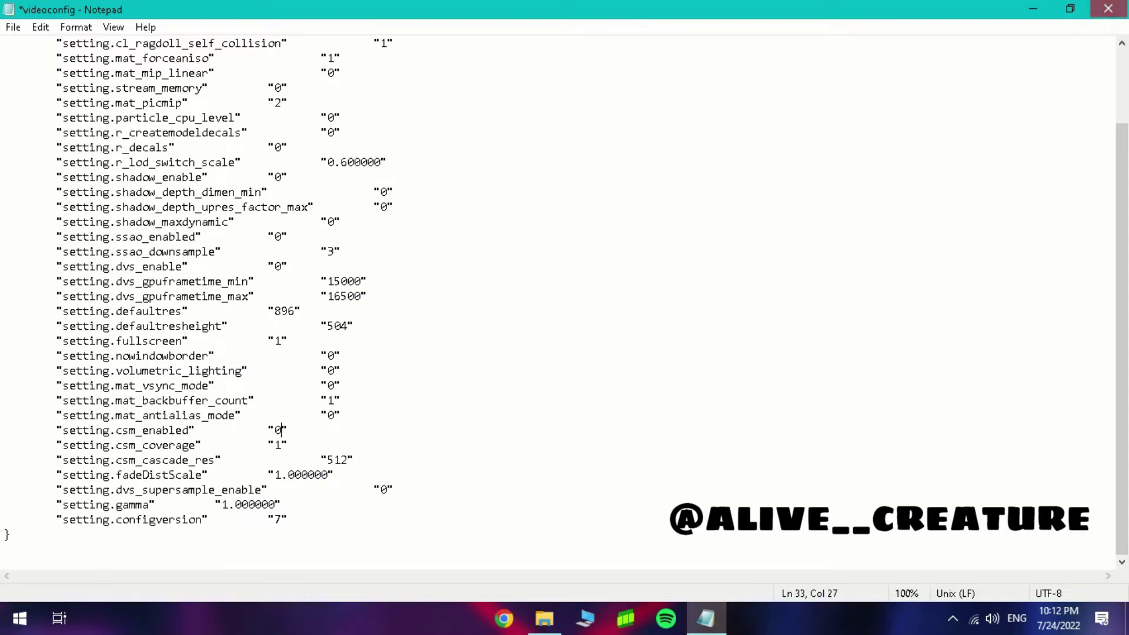
click(1108, 9)
click(518, 327)
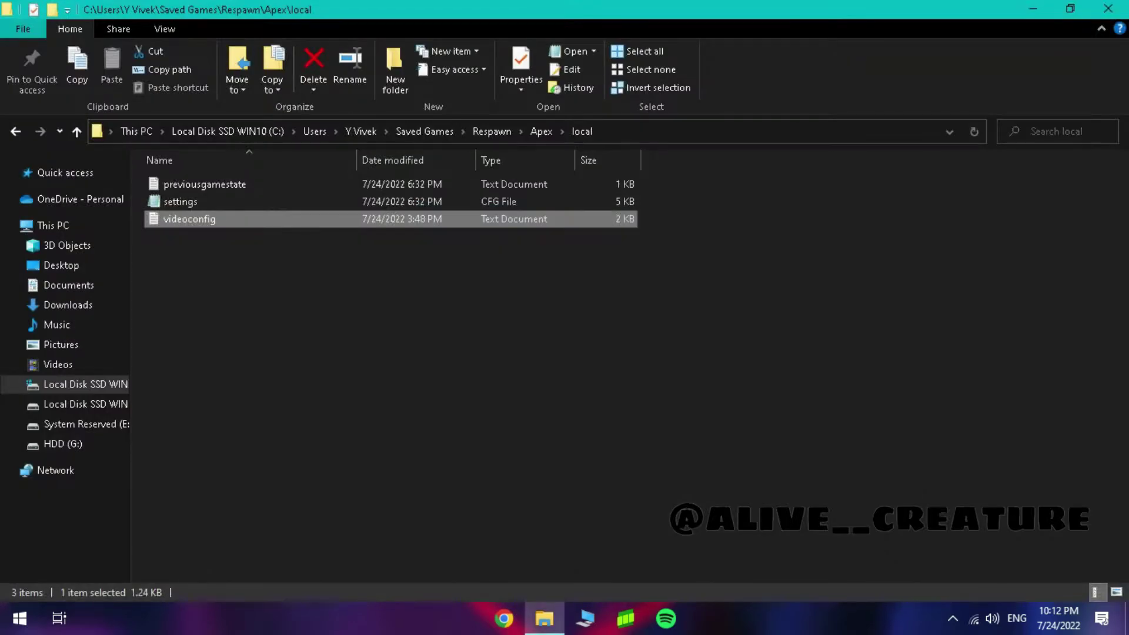
Set the videoconfig file to read-only and apply the attribute change.
right_click(223, 219)
click(253, 588)
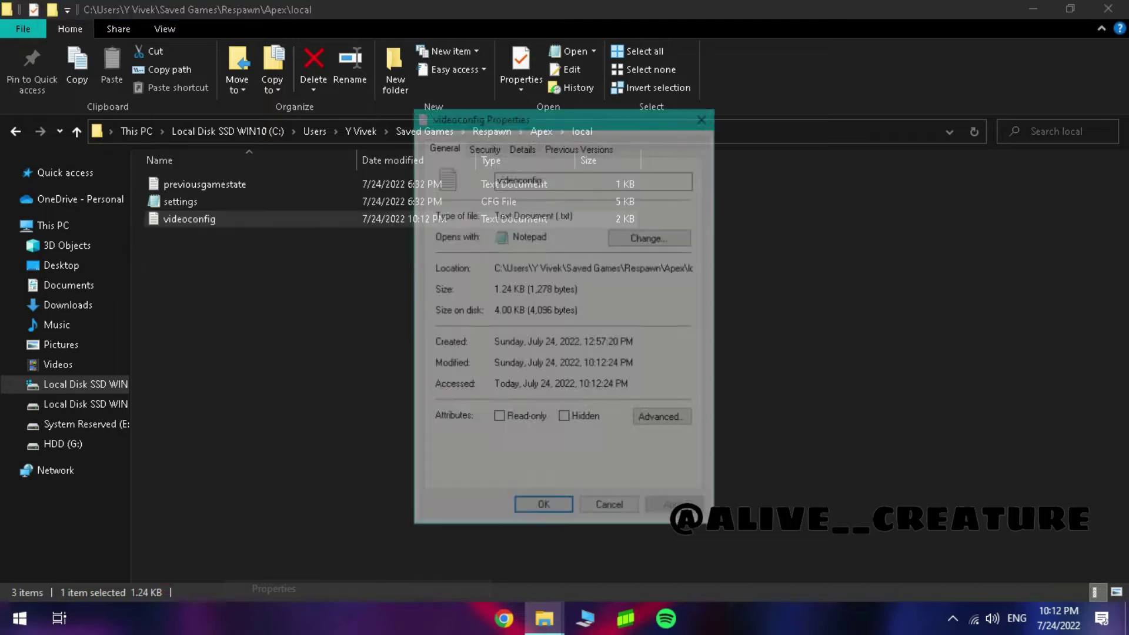
click(497, 418)
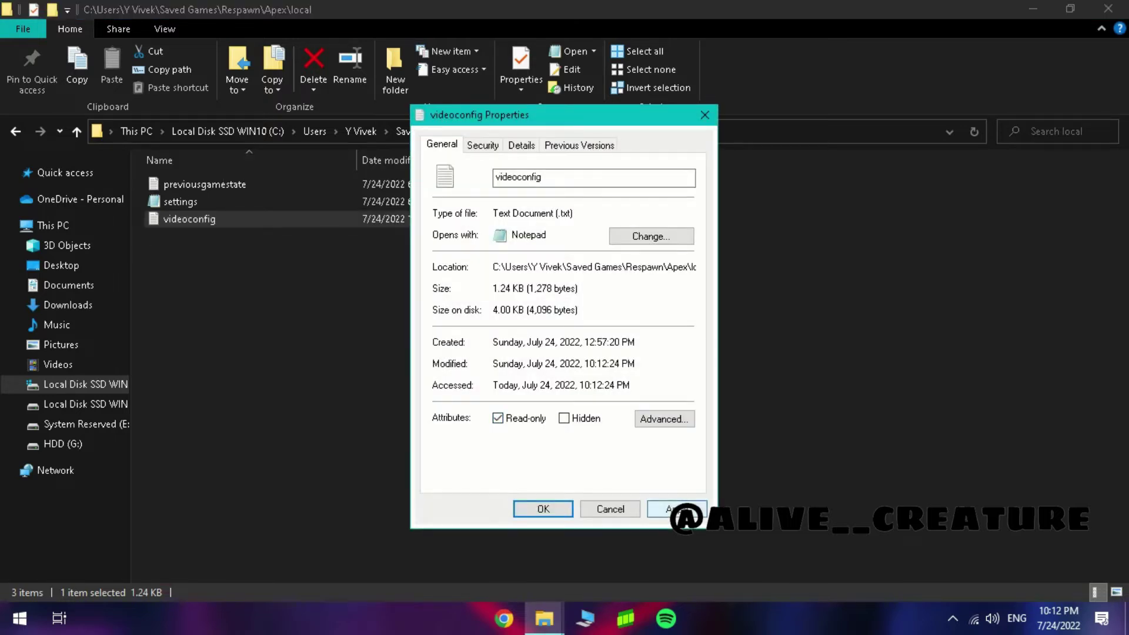
click(676, 508)
click(542, 509)
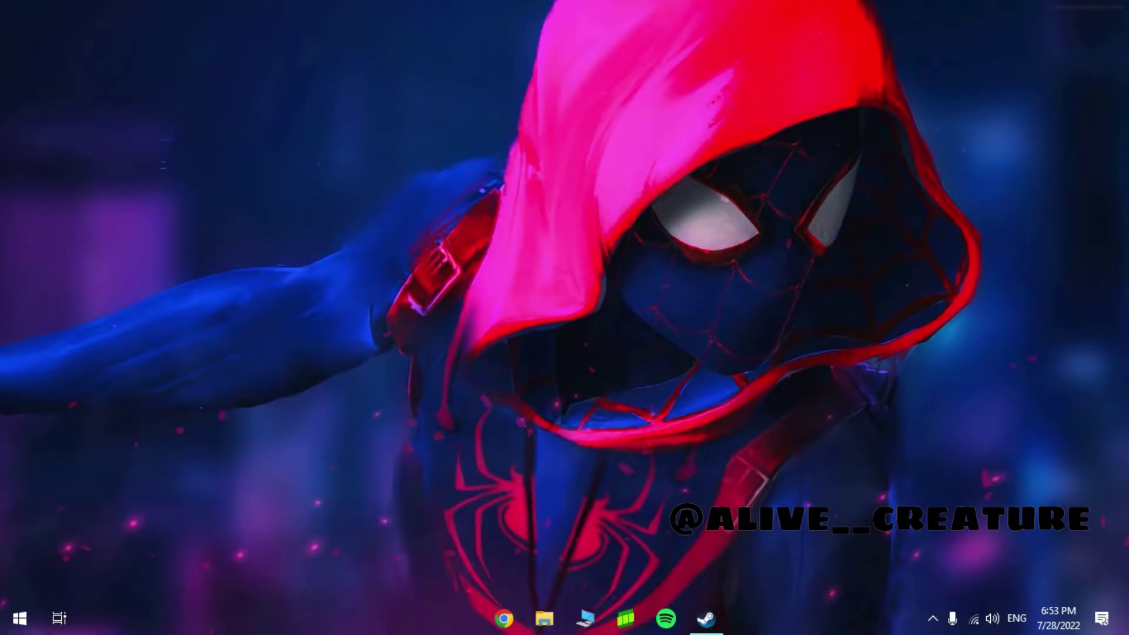
Switch to Steam and open the general properties of Apex Legends from the library.
click(706, 618)
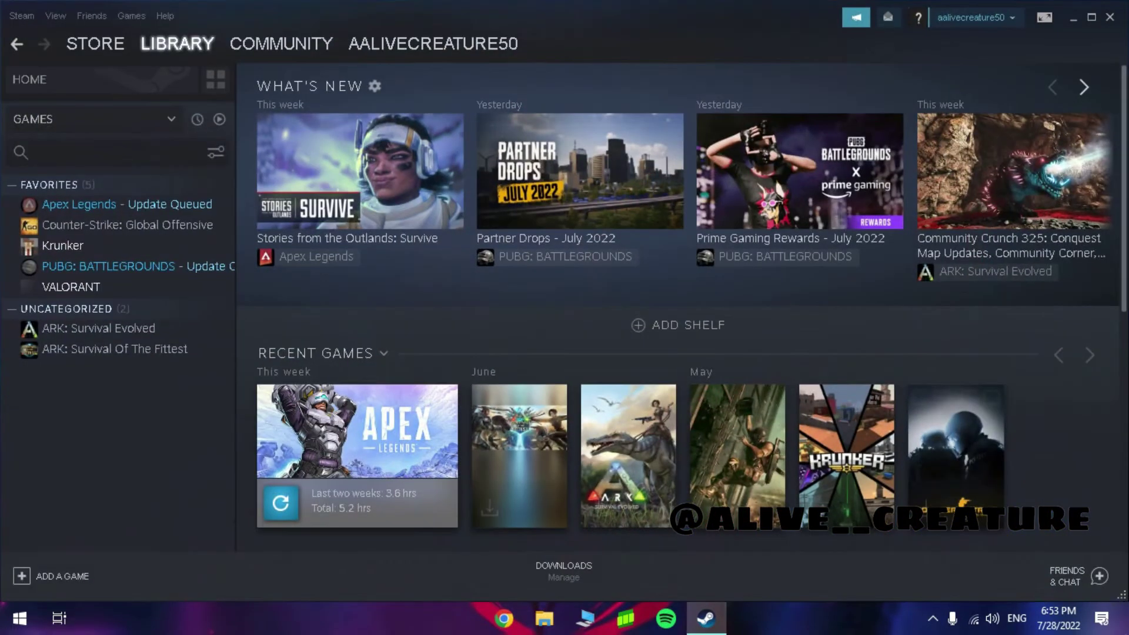
click(127, 204)
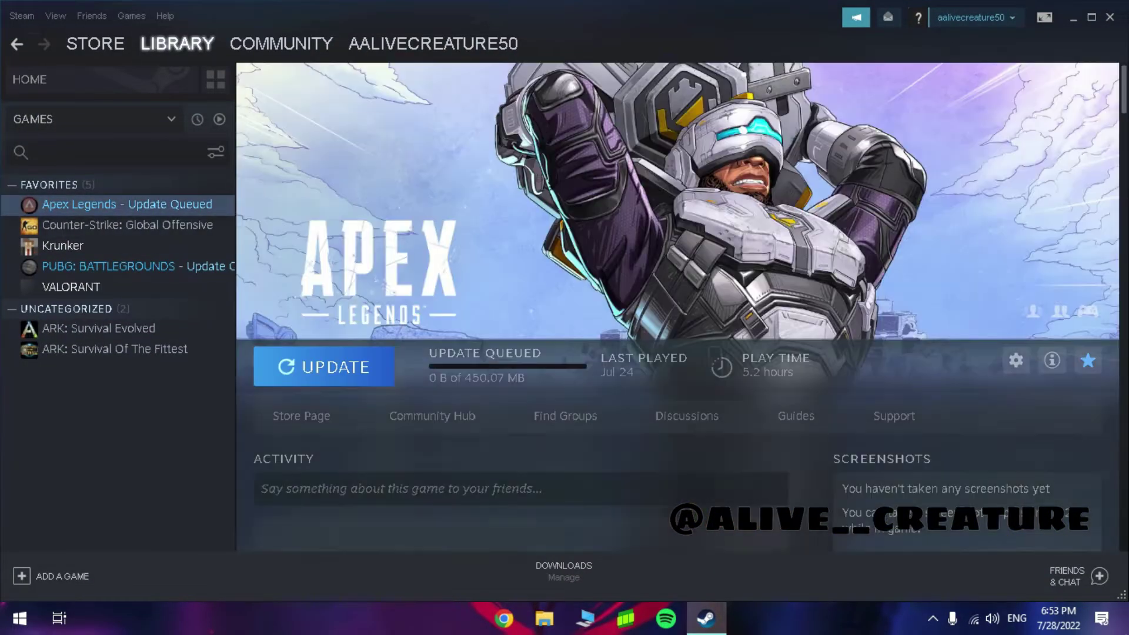
click(1016, 361)
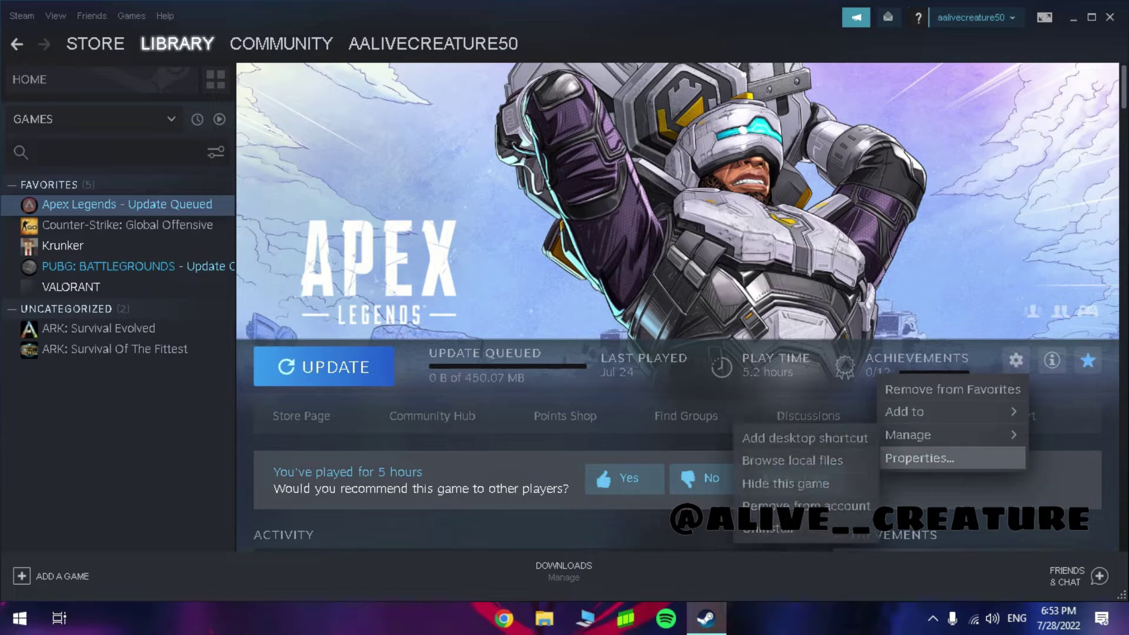
click(921, 458)
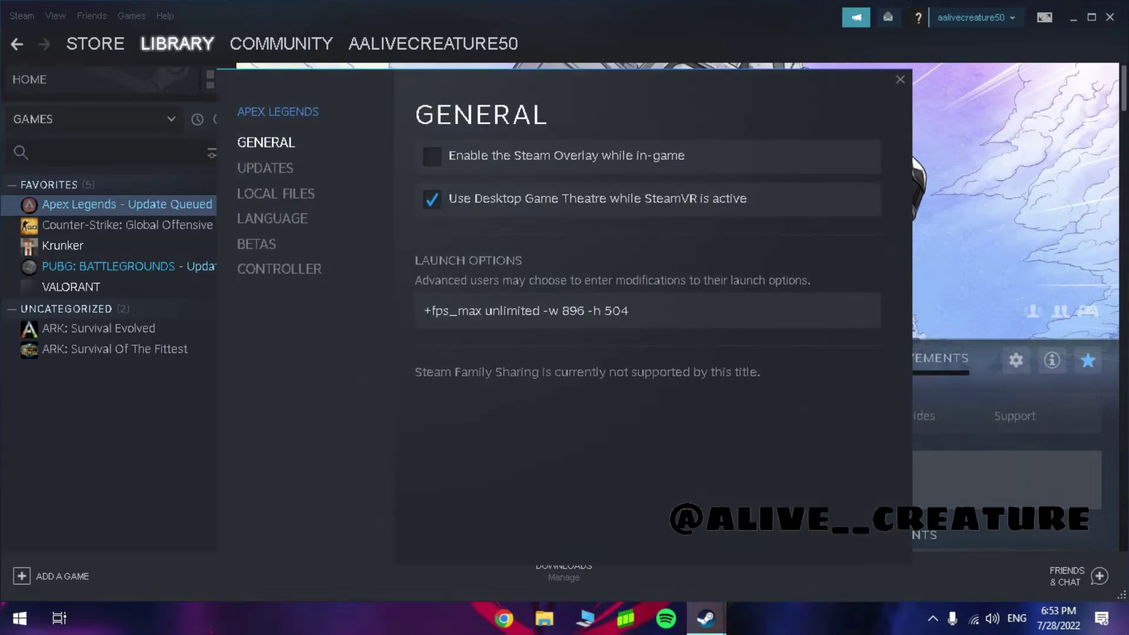
Select the full launch options text "+fps_max unlimited -w 896 -h 504" for Apex Legends.
click(630, 310)
key(ctrl+a)
click(630, 310)
key(ctrl+a)
click(630, 310)
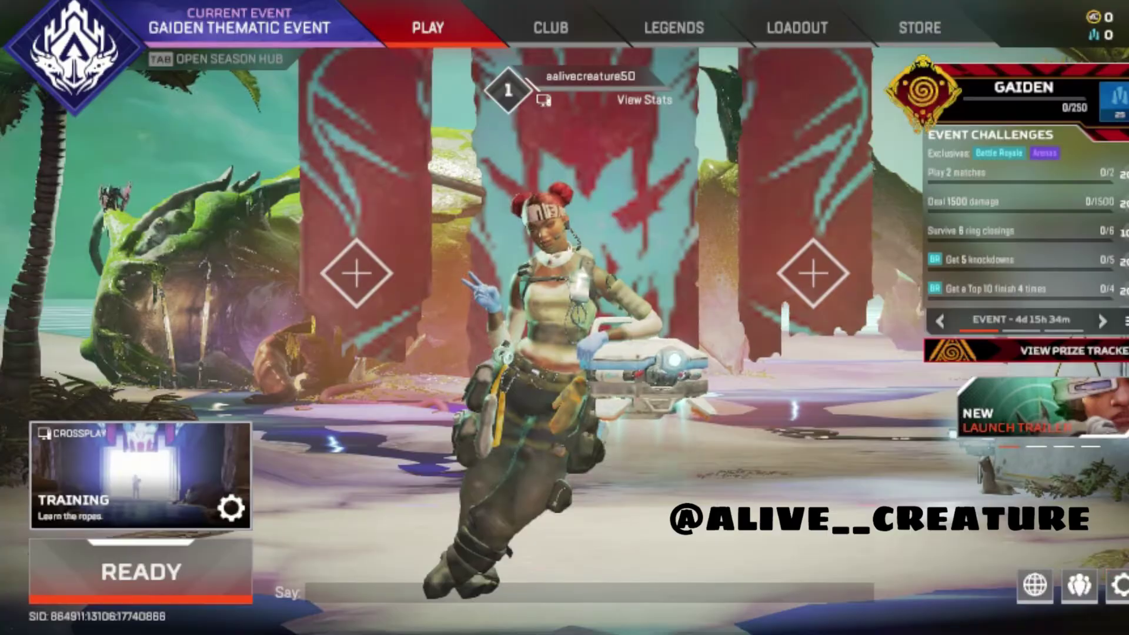
In the Apex Legends lobby, open the game's video settings.
key(Escape)
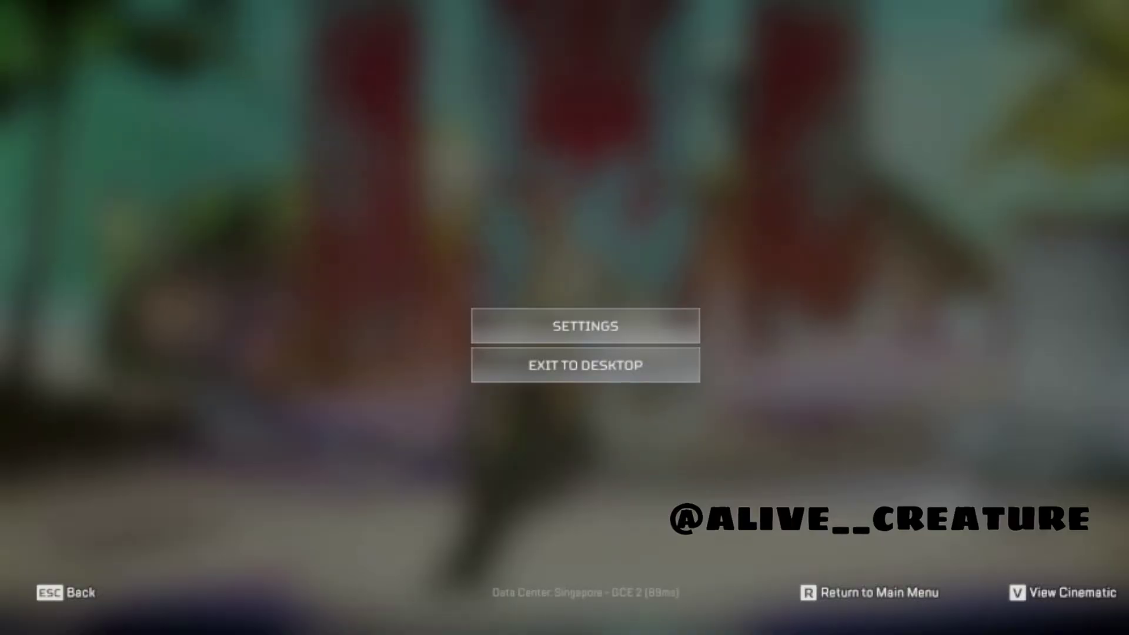
click(565, 334)
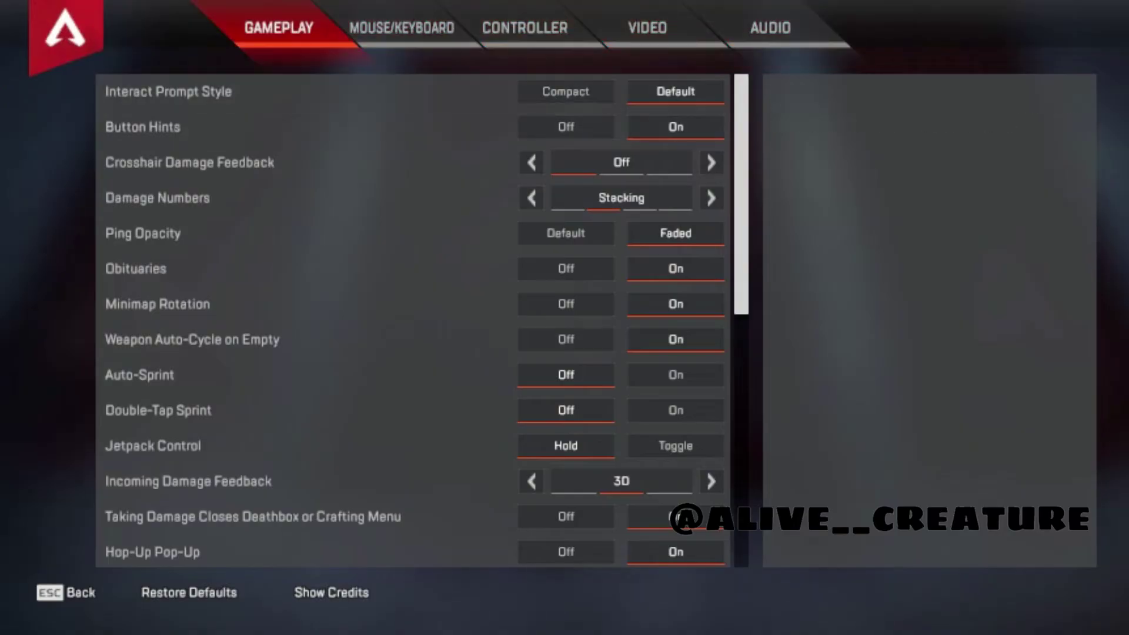
click(647, 28)
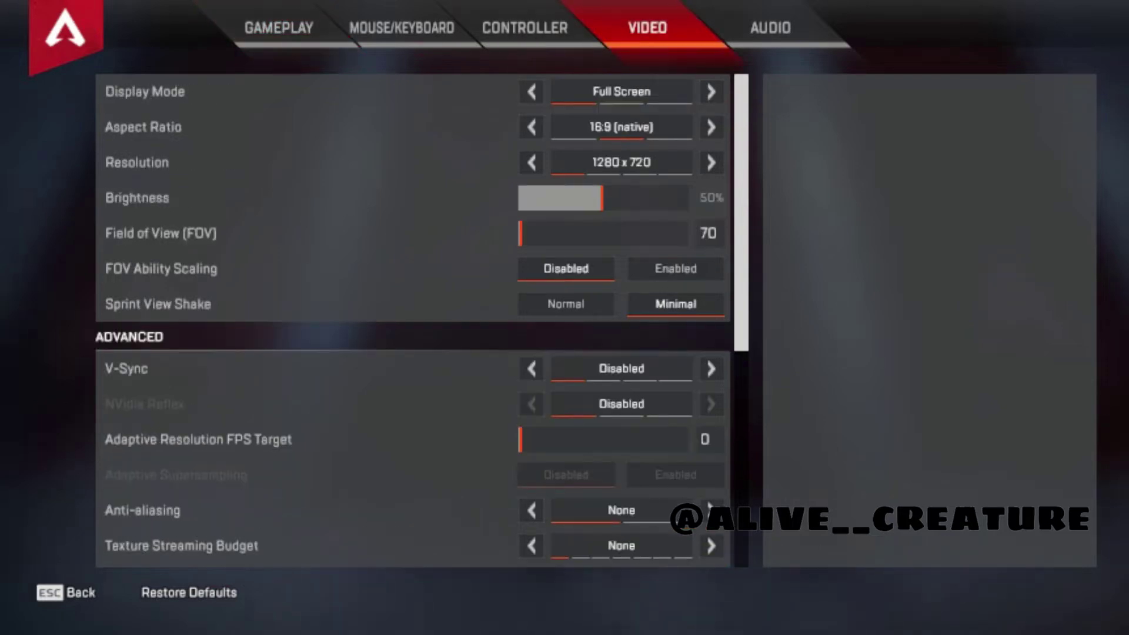
Examine the display and advanced video options, from Display Mode and Resolution through the texture, shadow and lighting settings.
key(Down)
key(Down)
key(Down)
key(Down)
key(Down)
key(Down)
key(Down)
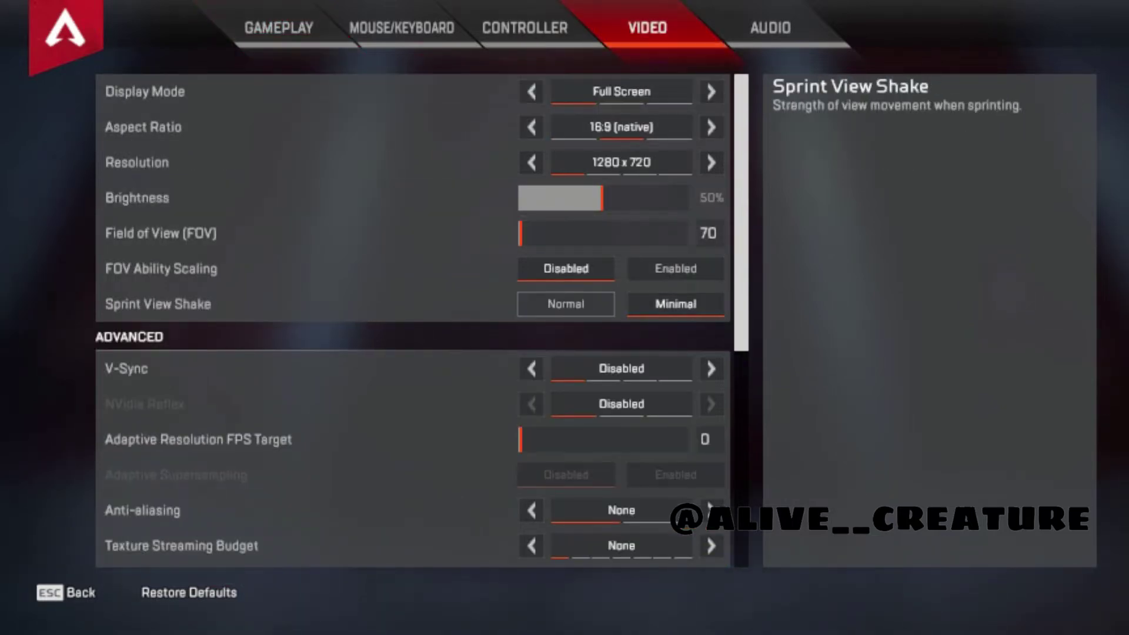
drag(741, 230, 741, 272)
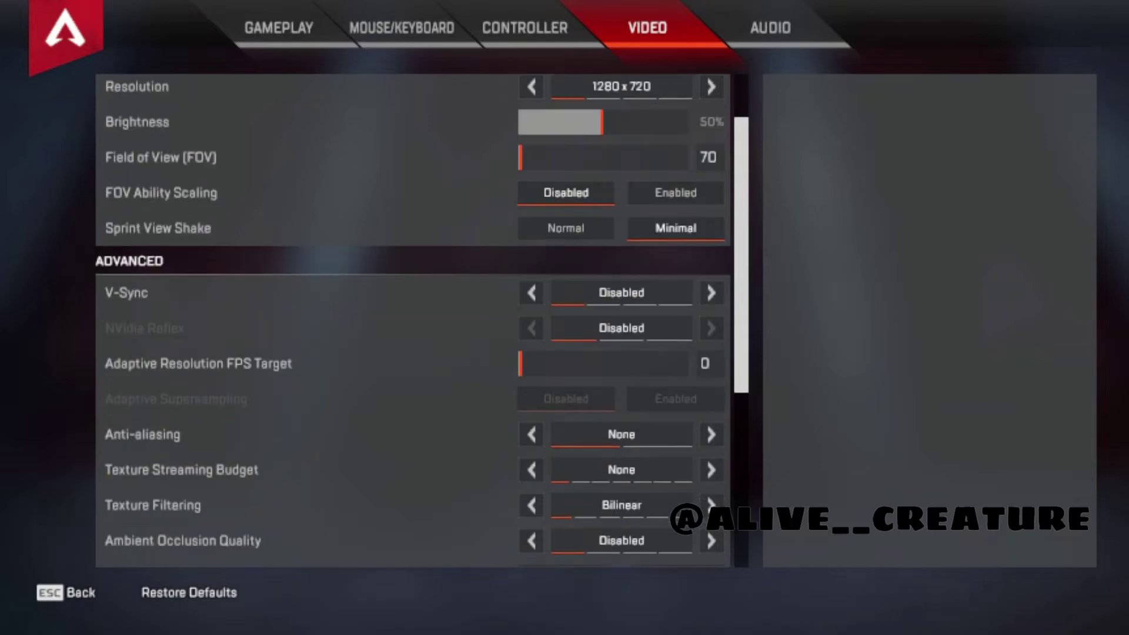
scroll(411, 321, down, 2)
scroll(412, 321, down, 2)
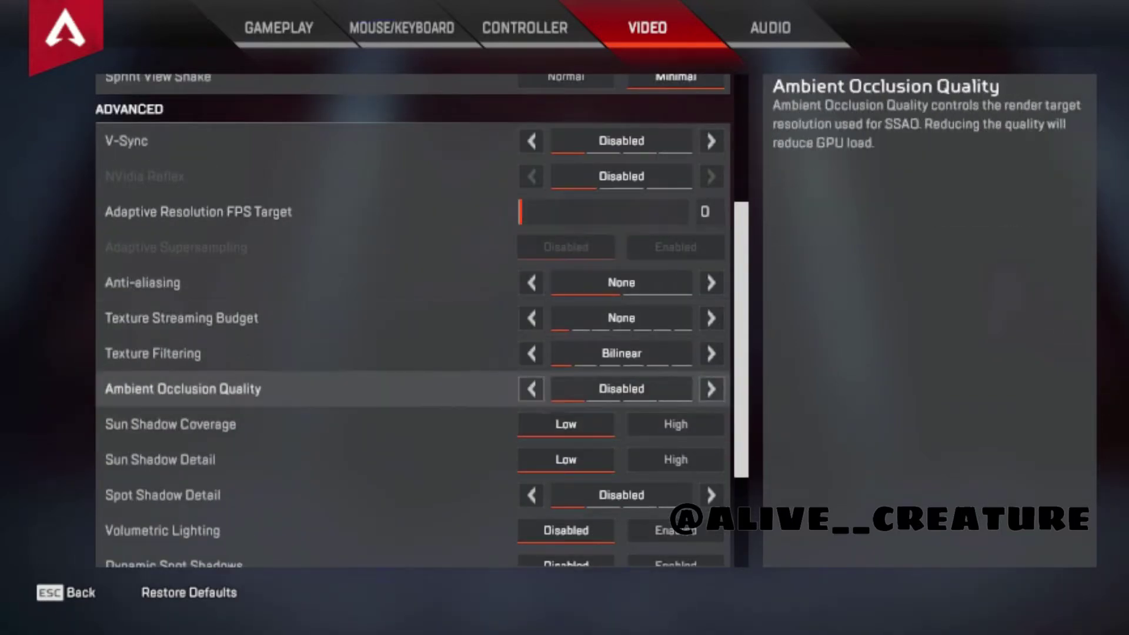
scroll(412, 341, down, 4)
scroll(412, 321, down, 1)
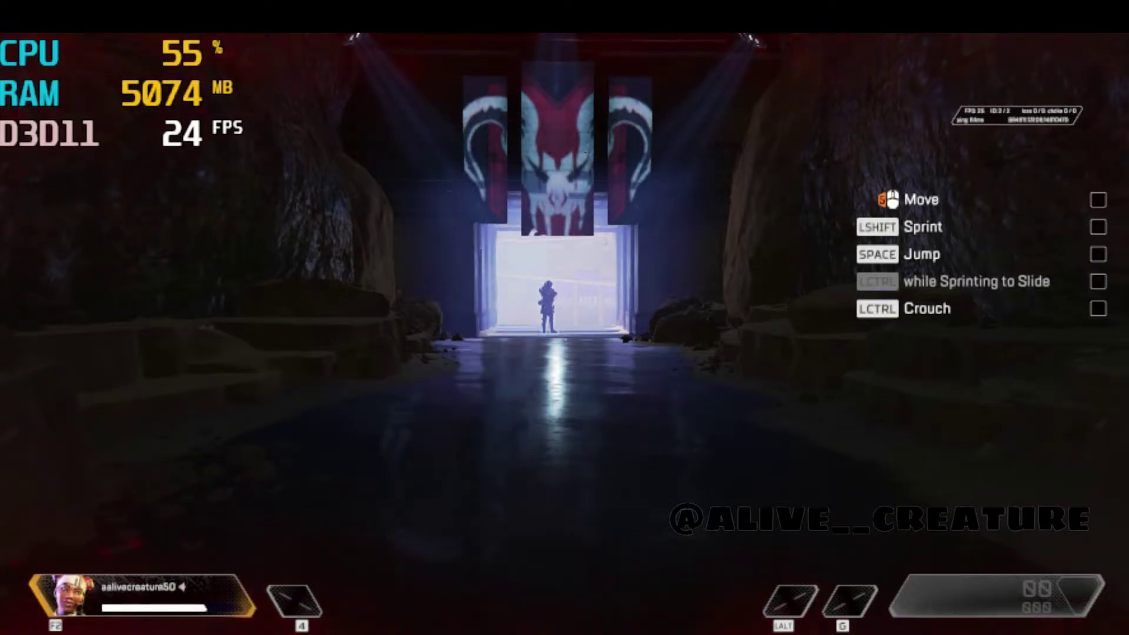
key(w)
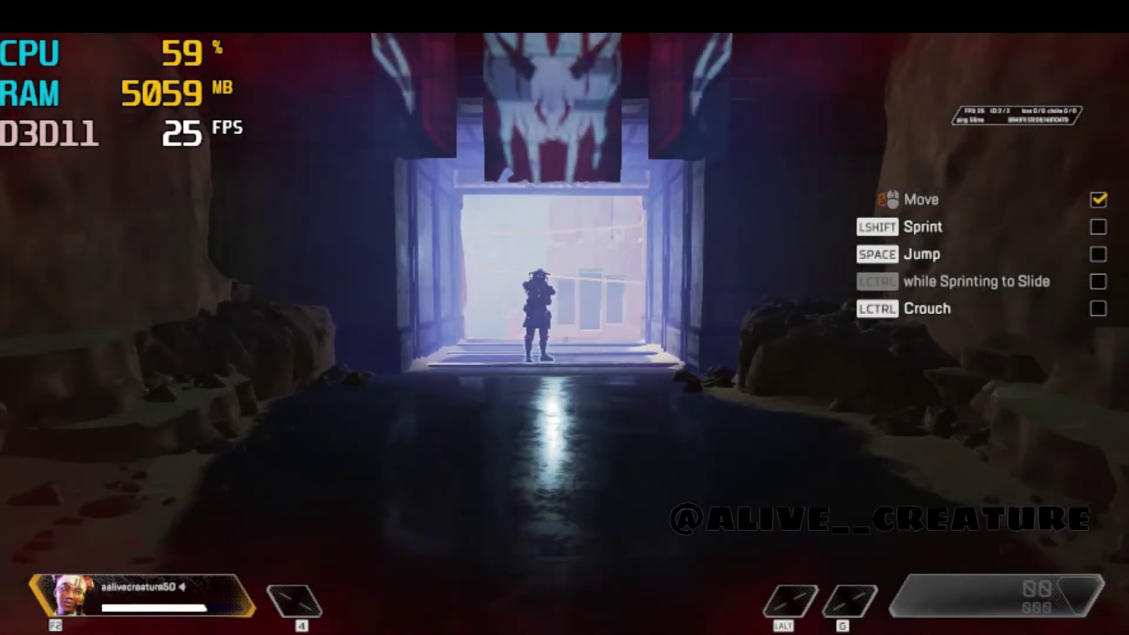
key(shift)
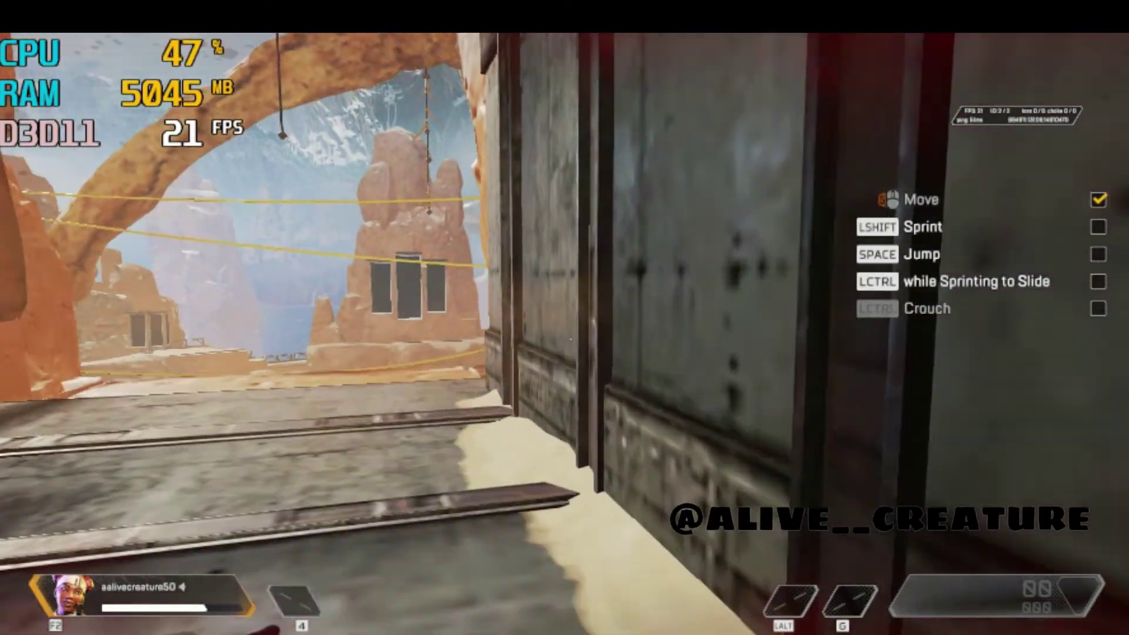
key(shift+w)
key(w)
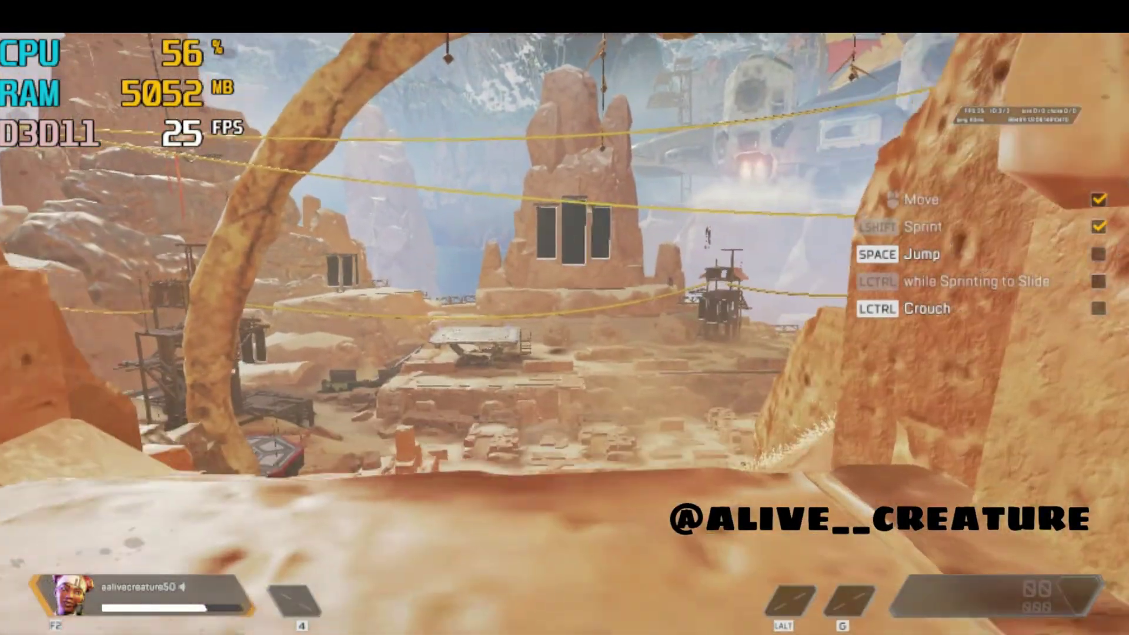
key(w)
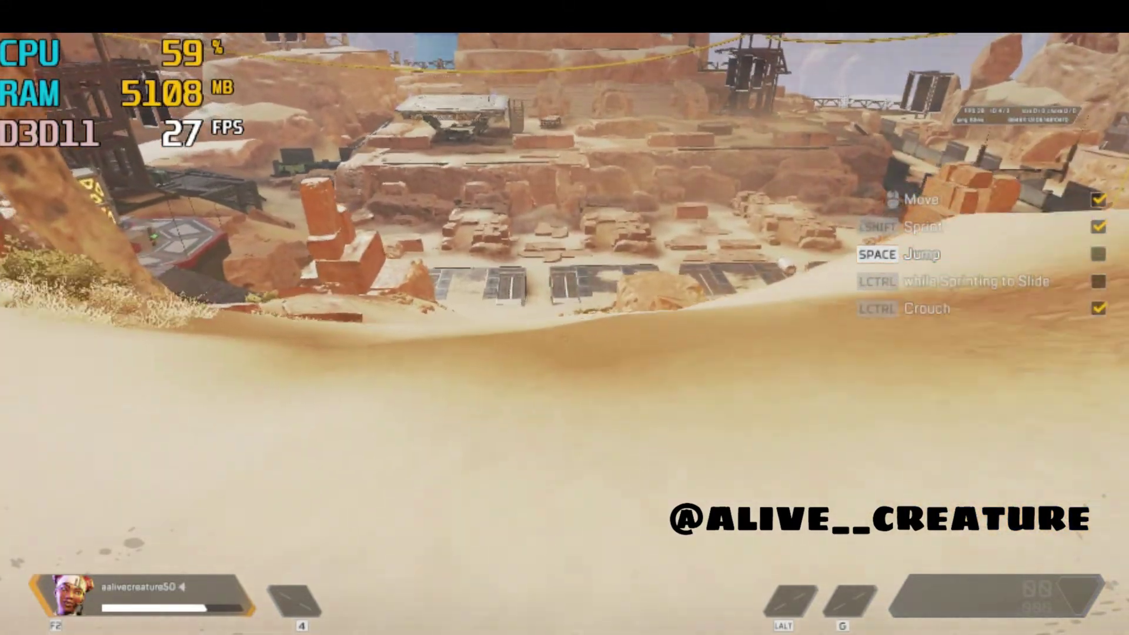
key(w)
key(space)
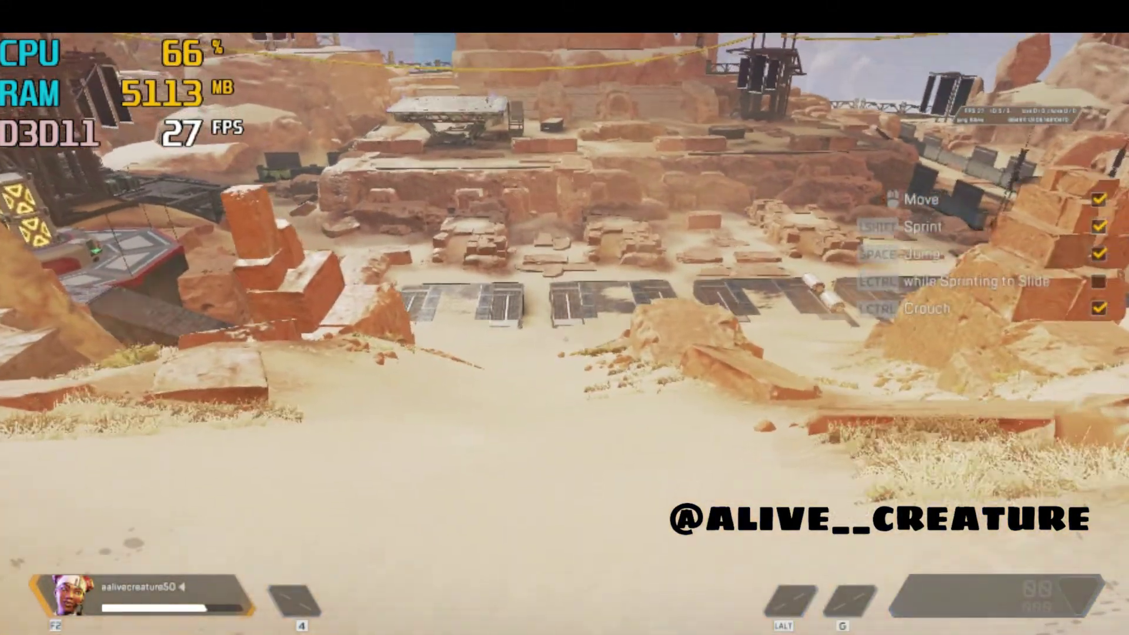
key(w)
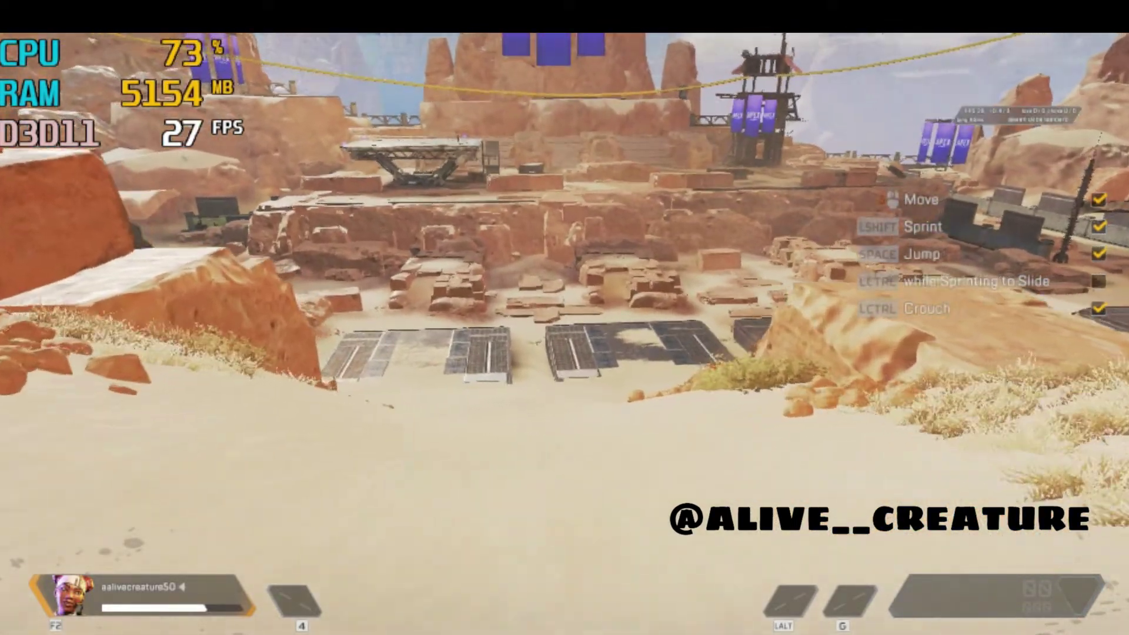
key(w)
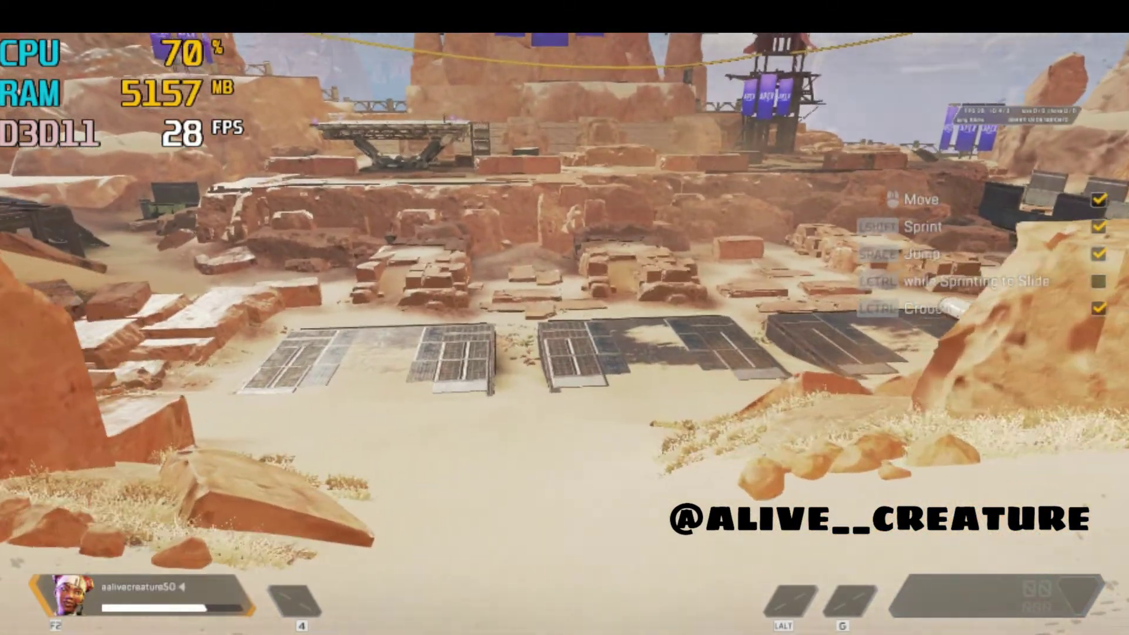
key(w)
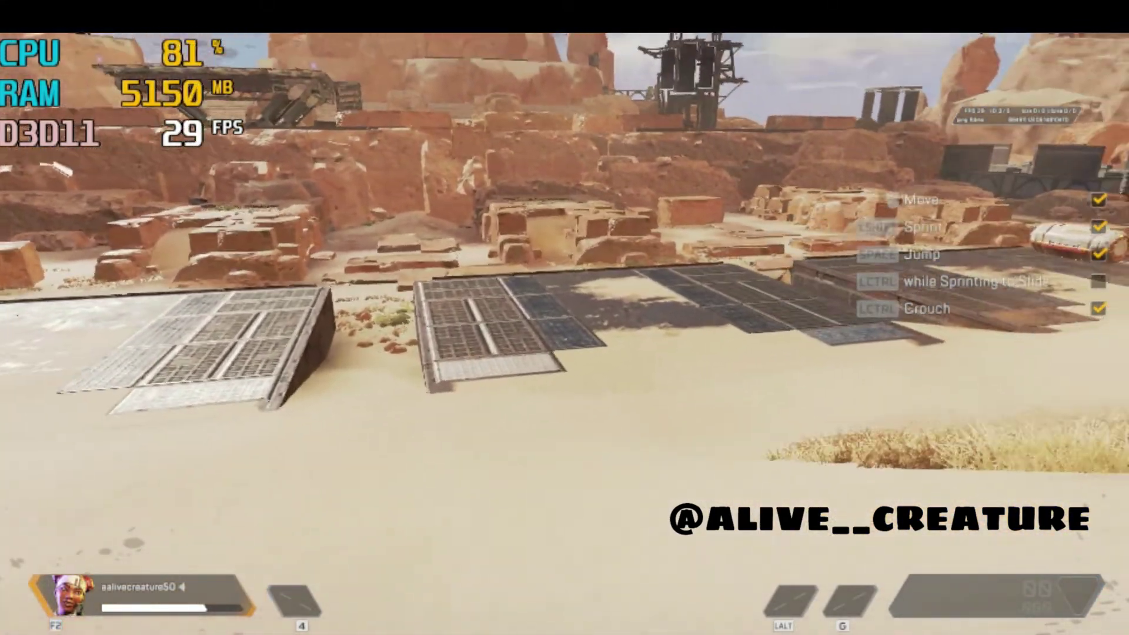
key(w)
key(w)
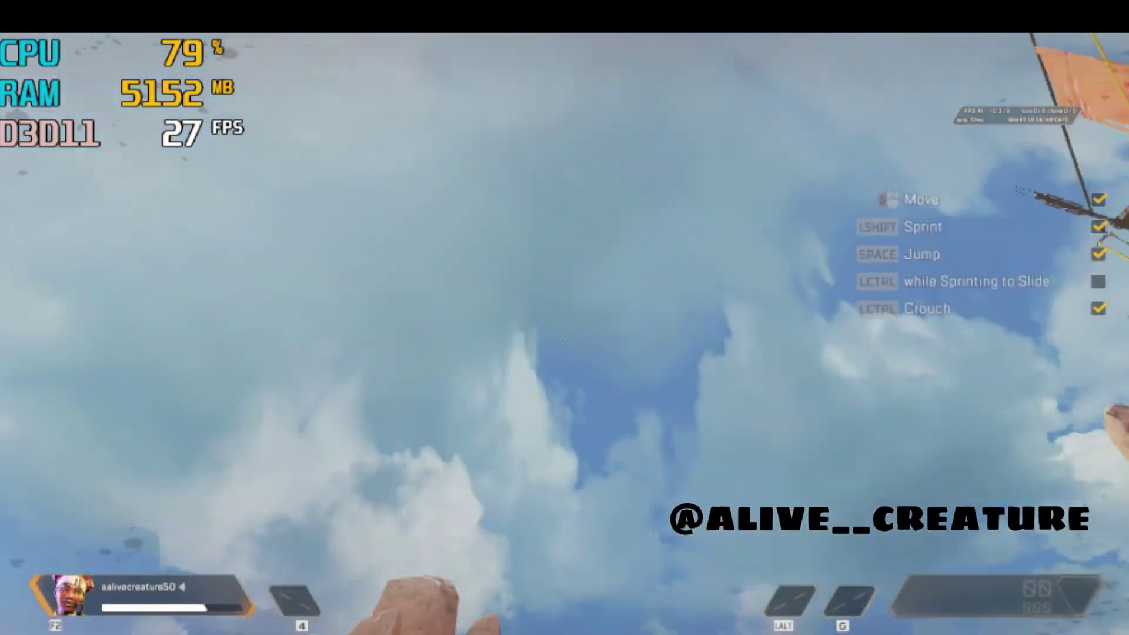
key(w)
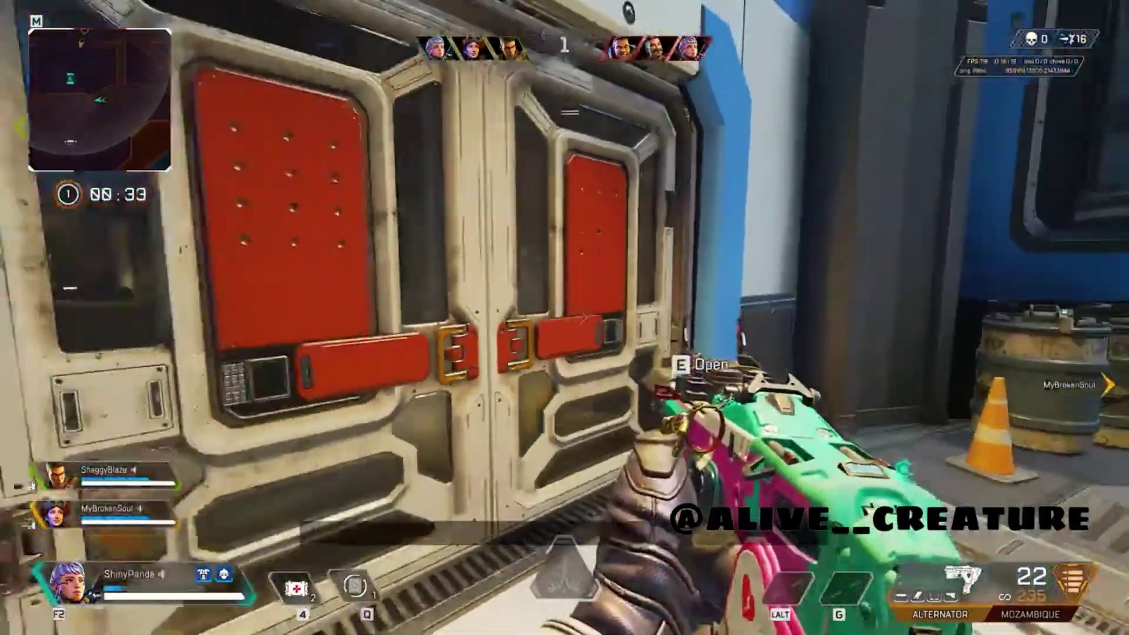
key(s)
right_click(564, 317)
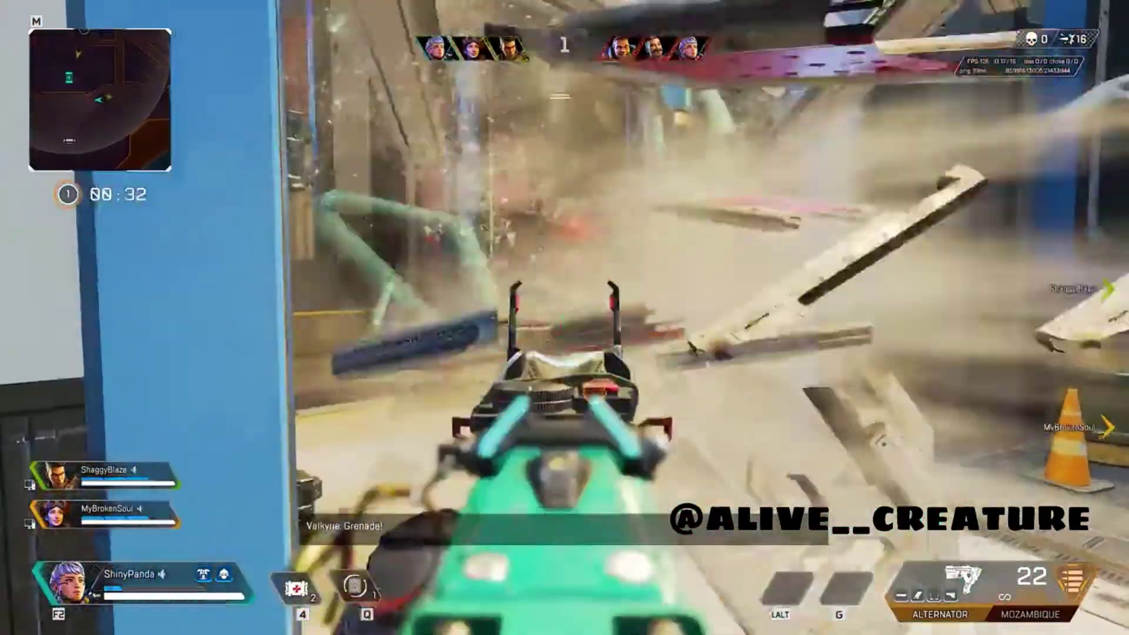
key(w)
key(space)
key(space)
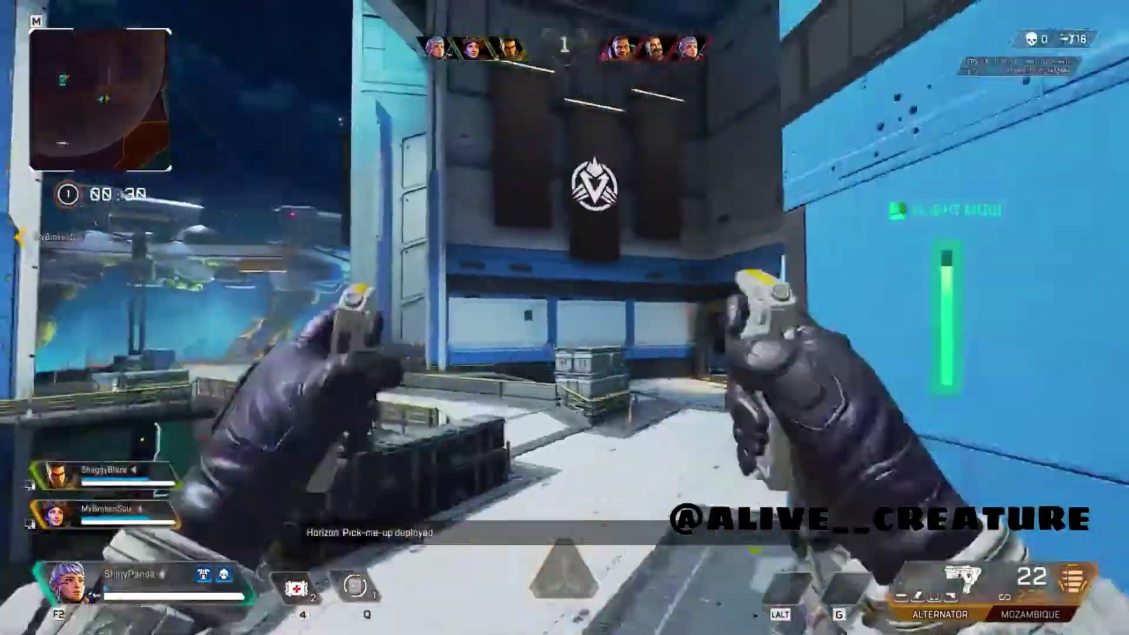